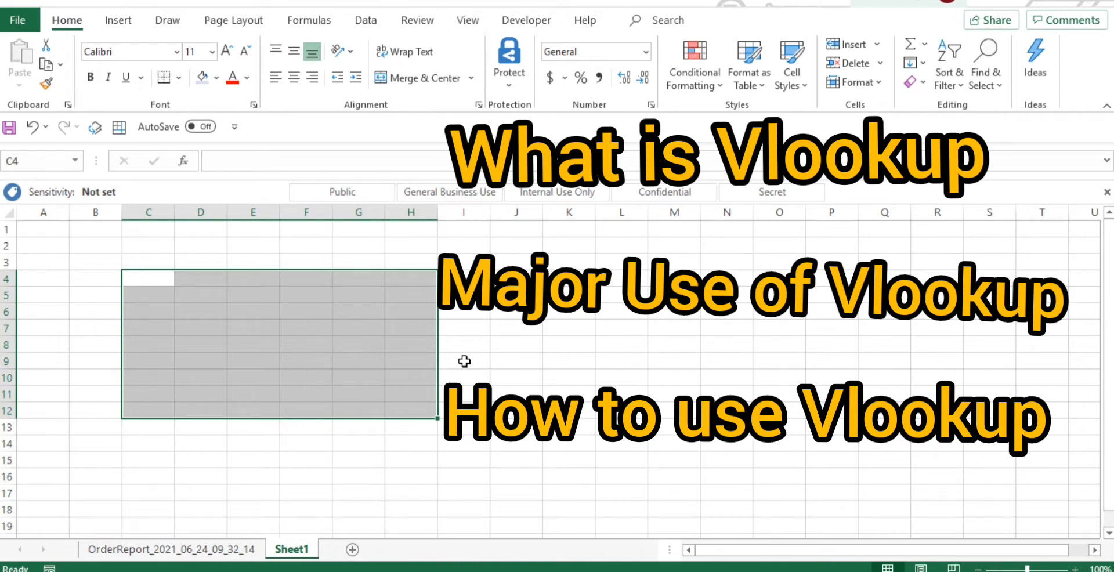
Step: Examine the order numbers, dates, payment types and order values on the OrderReport_2021_06_24_09_32_14 sheet
{"action": "left_click", "coordinate": [335, 458]}
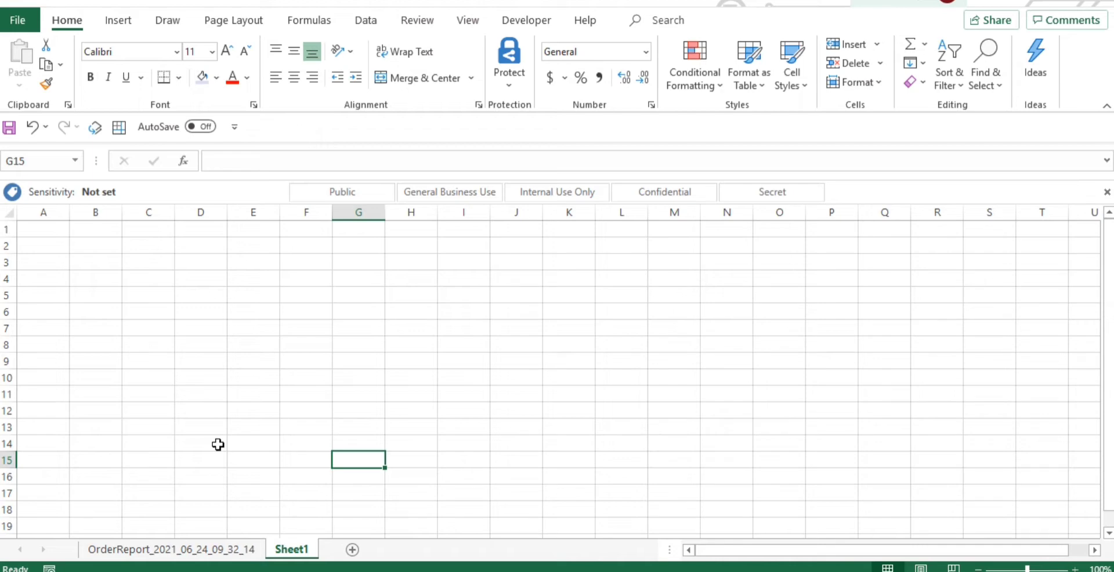
{"action": "left_click", "coordinate": [212, 549]}
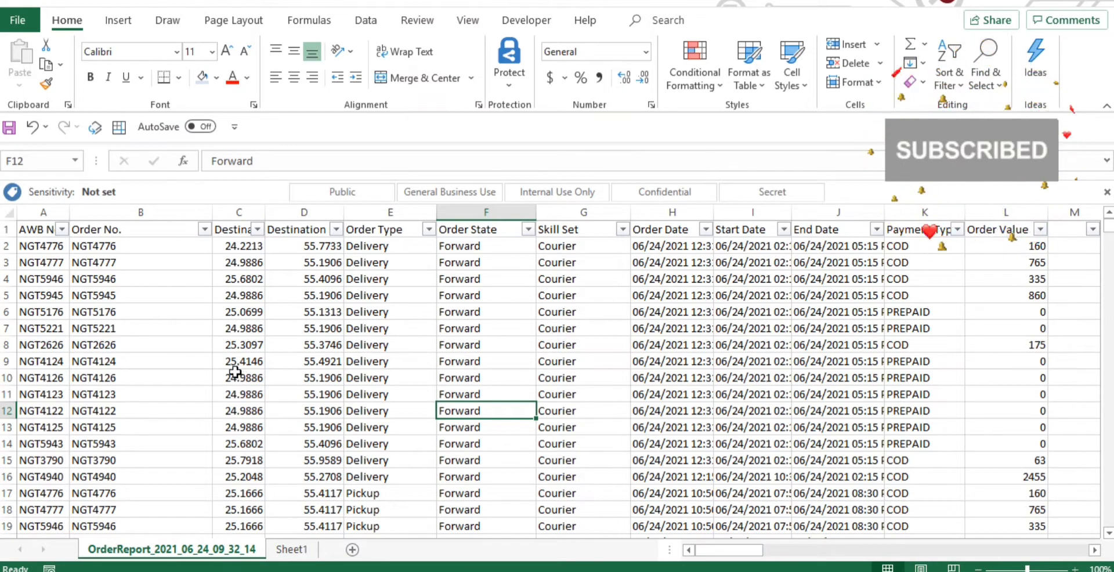
{"action": "left_click_drag", "start_coordinate": [103, 296], "coordinate": [90, 380]}
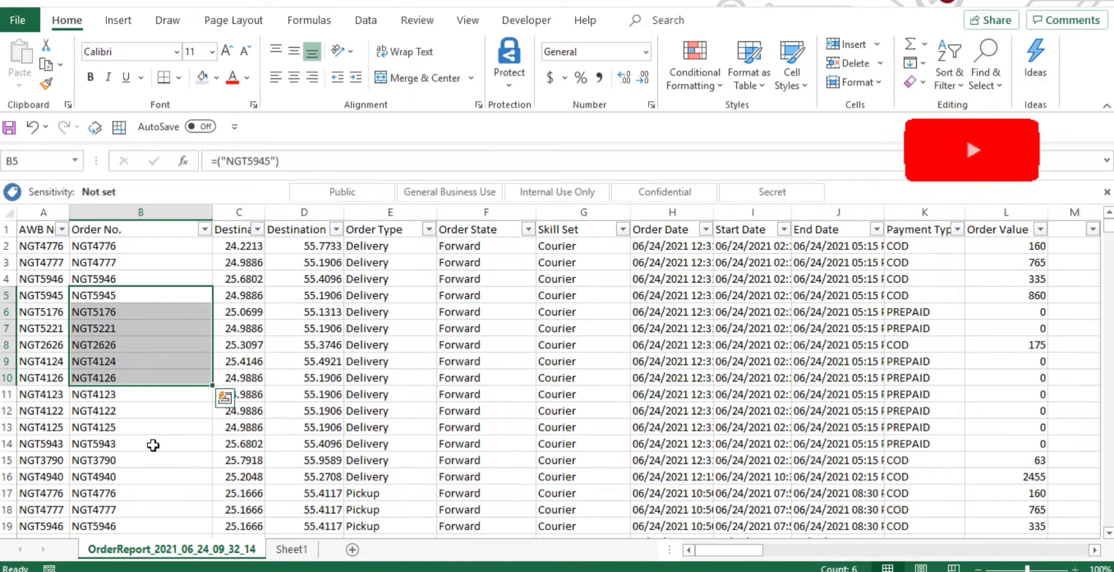
{"action": "scroll", "coordinate": [153, 446], "scroll_direction": "down", "scroll_amount": 6}
{"action": "scroll", "coordinate": [152, 446], "scroll_direction": "up", "scroll_amount": 7}
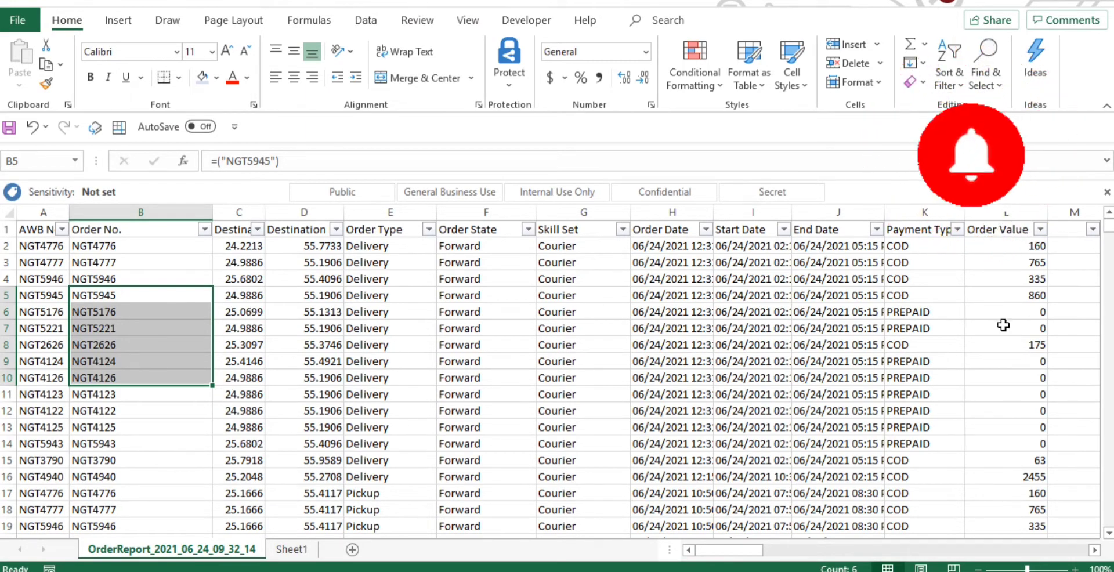
{"action": "left_click", "coordinate": [109, 343]}
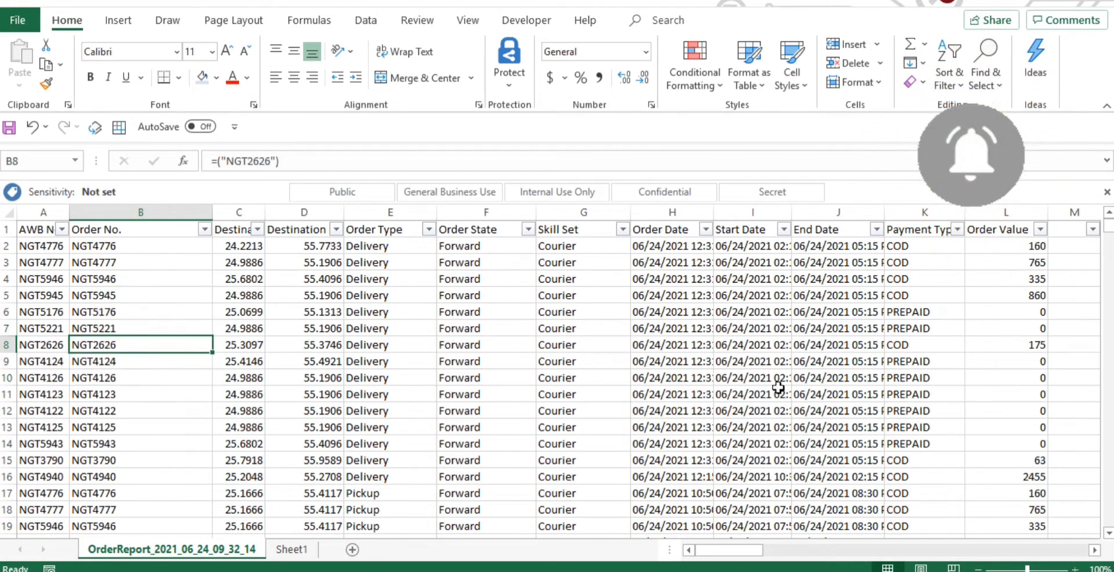
{"action": "left_click", "coordinate": [837, 363]}
{"action": "mouse_move", "coordinate": [725, 549]}
{"action": "left_mouse_down"}
{"action": "mouse_move", "coordinate": [965, 552]}
{"action": "mouse_move", "coordinate": [725, 550]}
{"action": "left_mouse_up"}
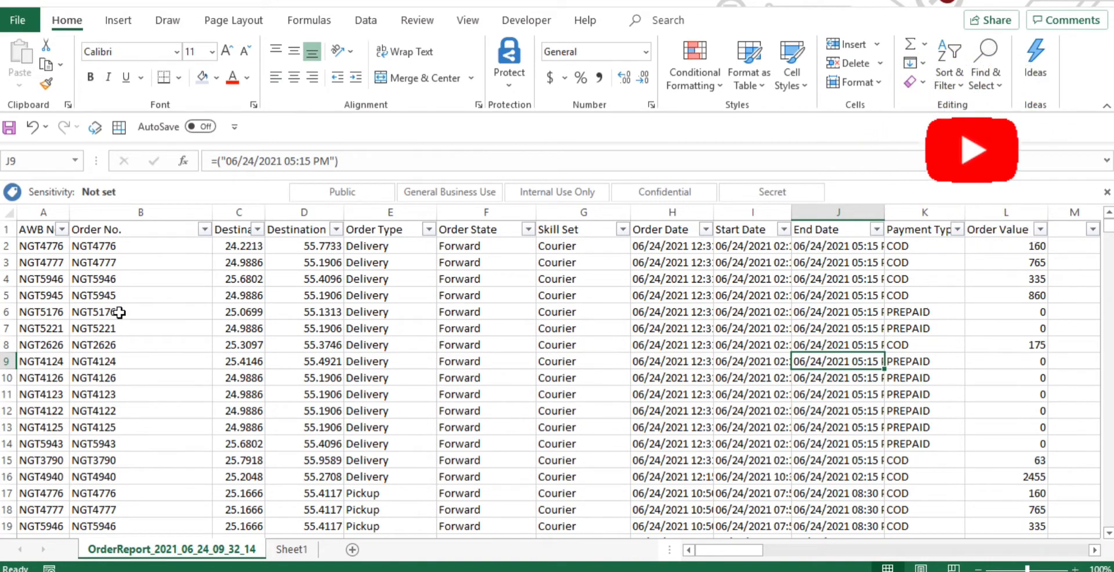
Step: Copy the order numbers in B6:B14 of the order report to Sheet1 starting at D6, and slightly widen column D
{"action": "left_click_drag", "start_coordinate": [120, 307], "coordinate": [127, 482]}
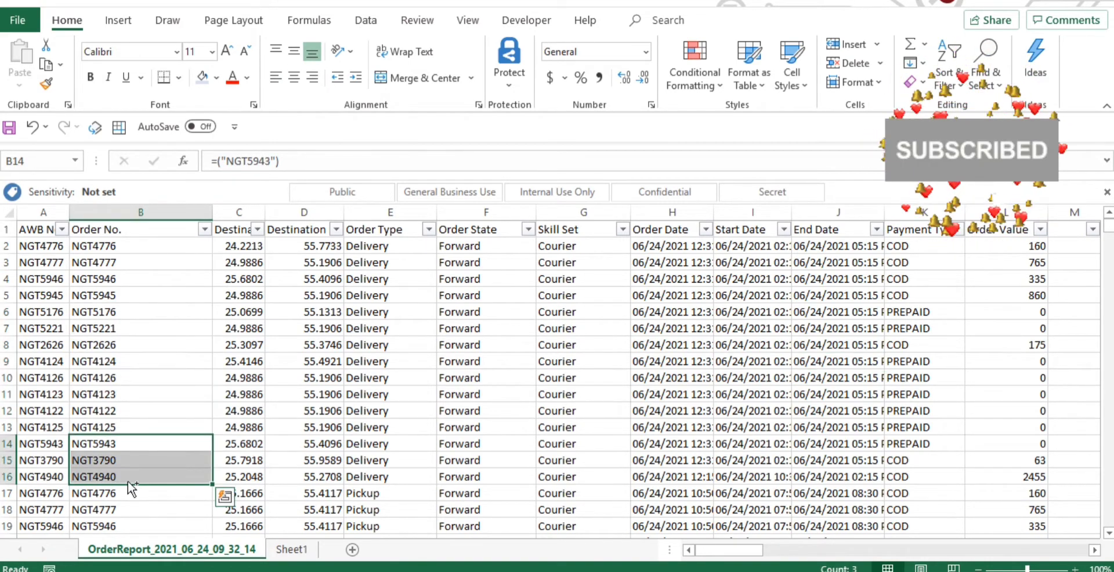
{"action": "key", "text": "ctrl+q"}
{"action": "left_click", "coordinate": [141, 338]}
{"action": "left_click_drag", "start_coordinate": [138, 311], "coordinate": [137, 443]}
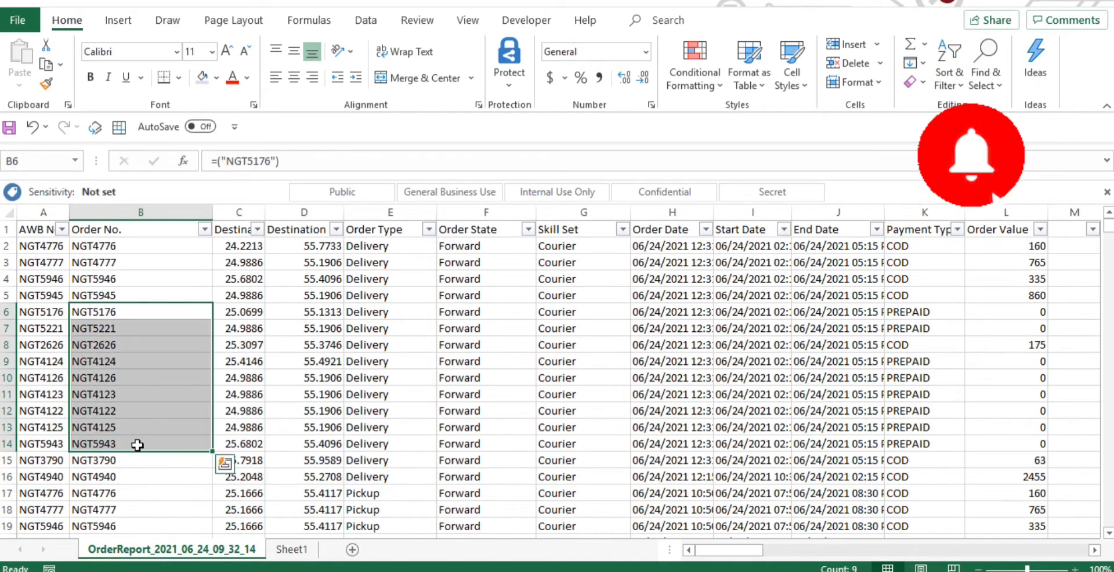
{"action": "key", "text": "ctrl+c"}
{"action": "left_click", "coordinate": [292, 548]}
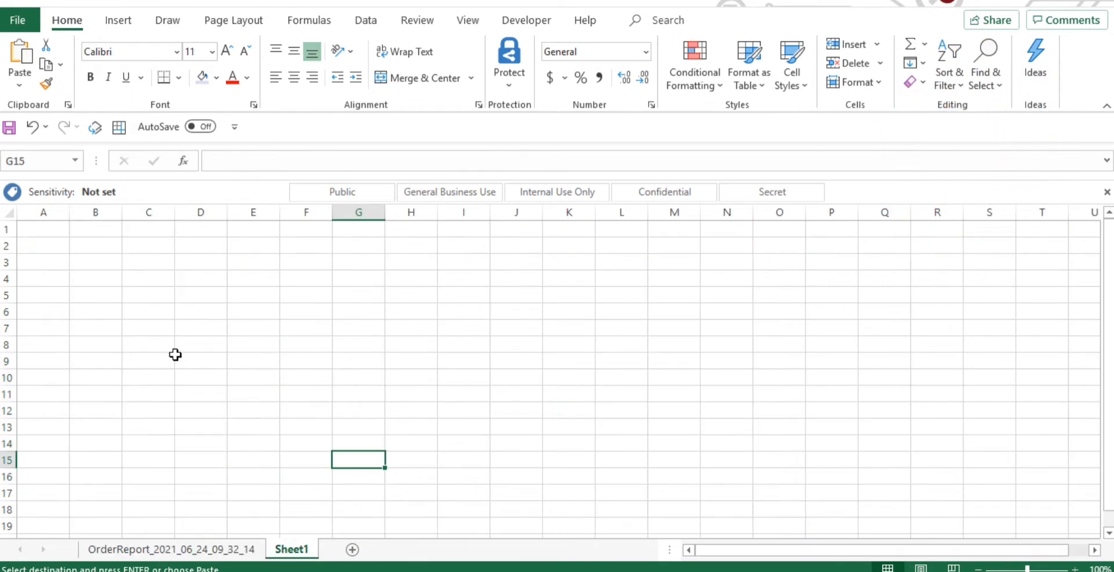
{"action": "left_click", "coordinate": [199, 308]}
{"action": "key", "text": "ctrl+v"}
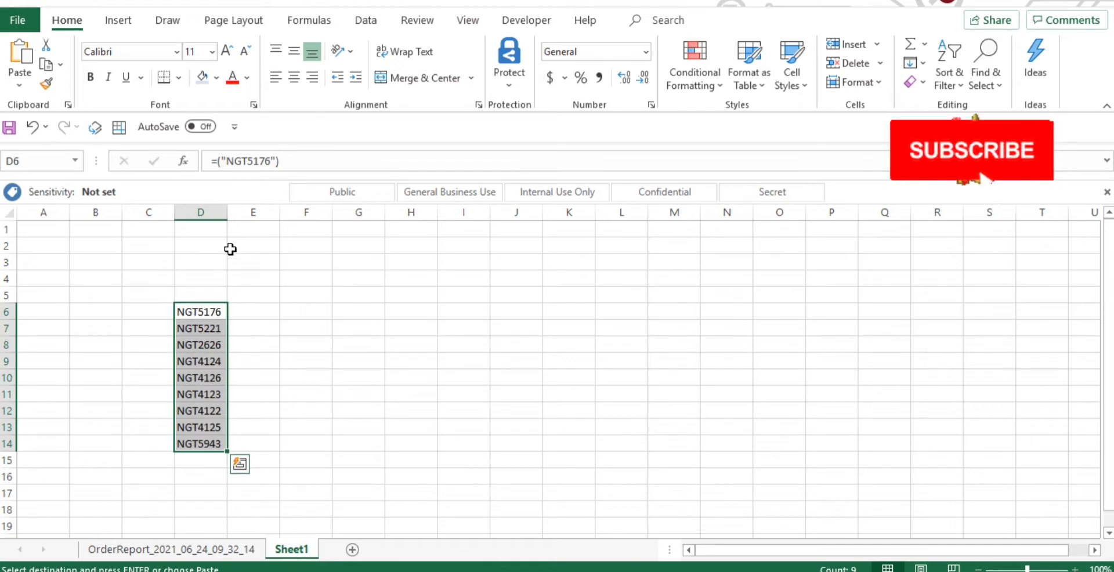
{"action": "left_click_drag", "start_coordinate": [226, 212], "coordinate": [233, 212]}
{"action": "left_click", "coordinate": [223, 317]}
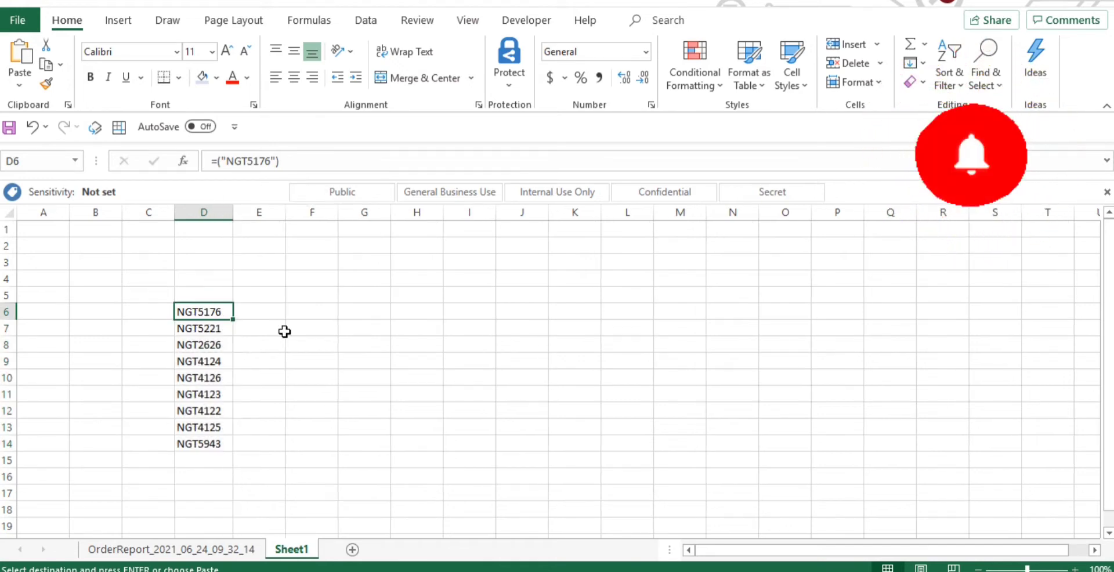
{"action": "left_click", "coordinate": [274, 310]}
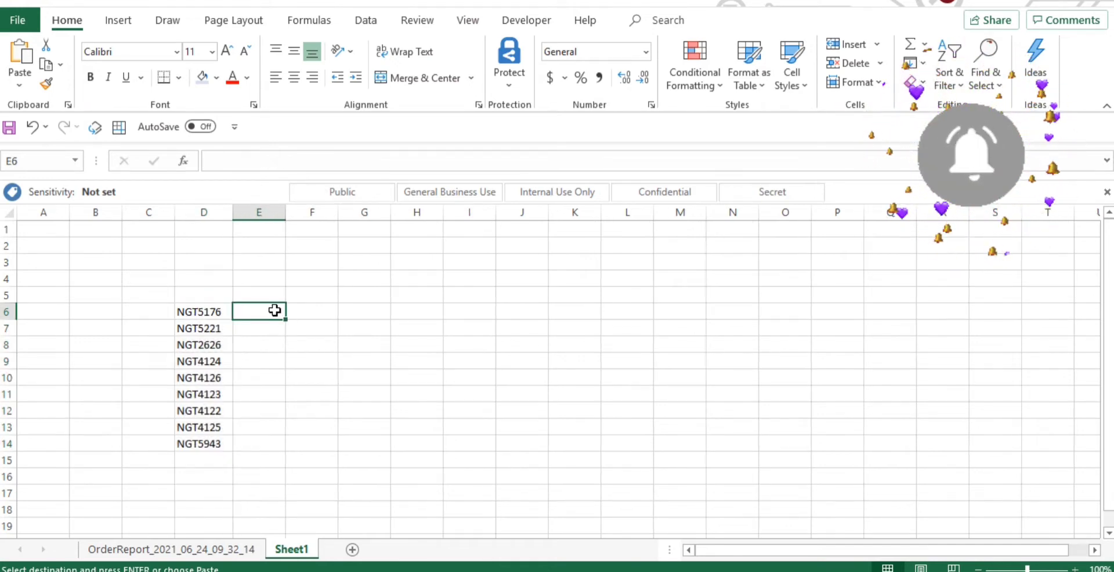
{"action": "left_click", "coordinate": [330, 316]}
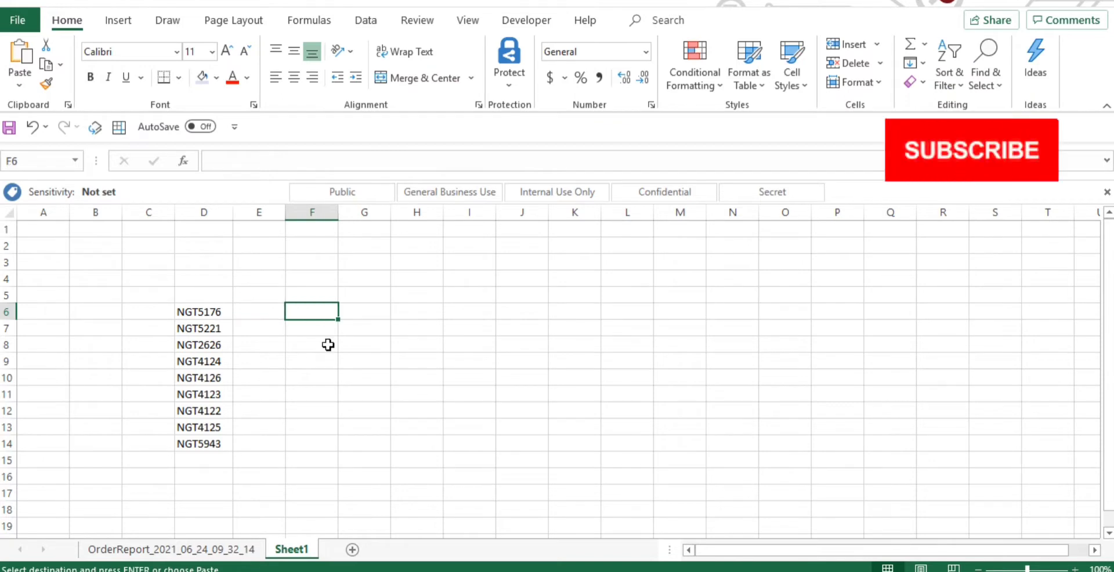
Step: Fill the order number in D14 down to D15 and change the last digit of the copy to 5
{"action": "left_click", "coordinate": [211, 446]}
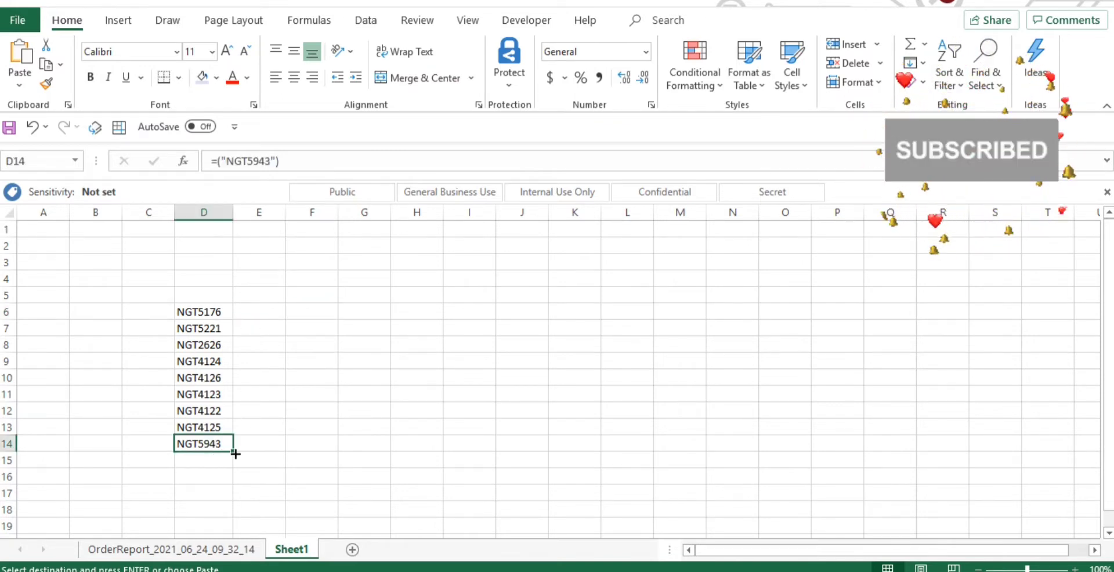
{"action": "left_click_drag", "start_coordinate": [235, 453], "coordinate": [235, 467]}
{"action": "left_click", "coordinate": [226, 460]}
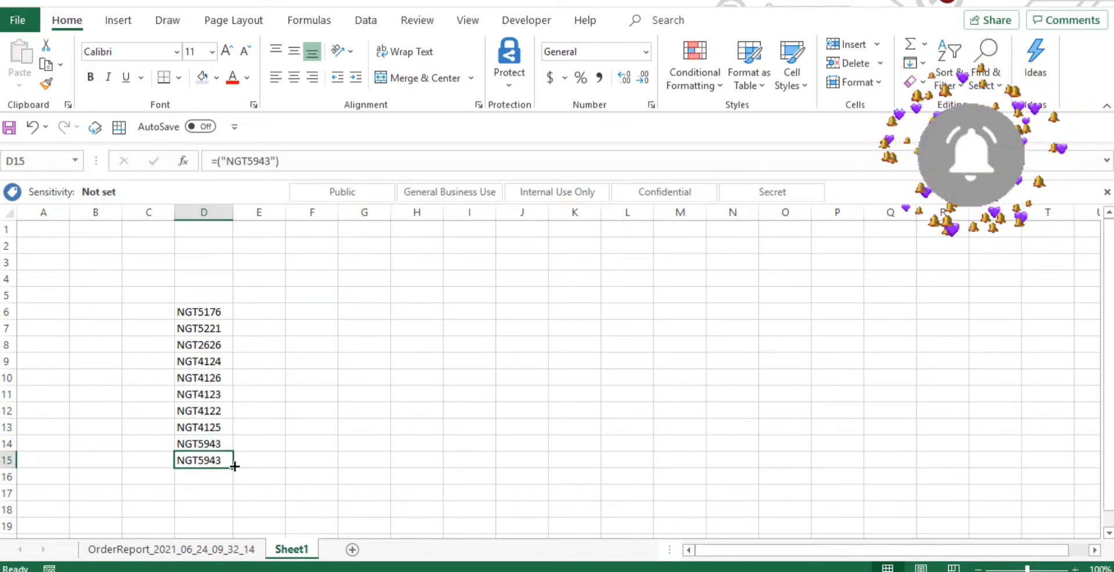
{"action": "double_click", "coordinate": [213, 460]}
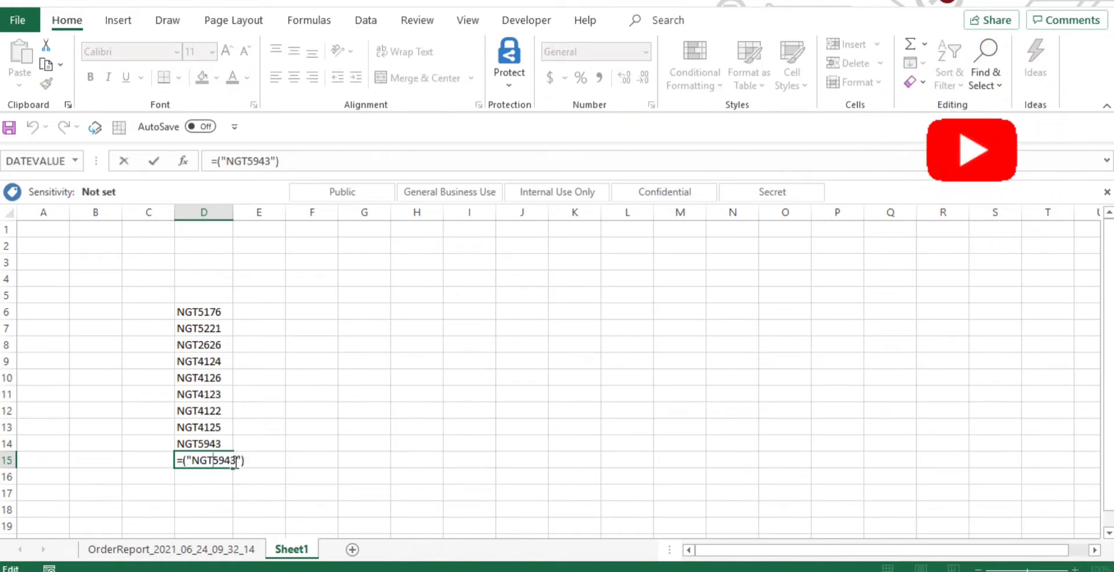
{"action": "left_click", "coordinate": [236, 461]}
{"action": "key", "text": "BackSpace"}
{"action": "type", "text": "5"}
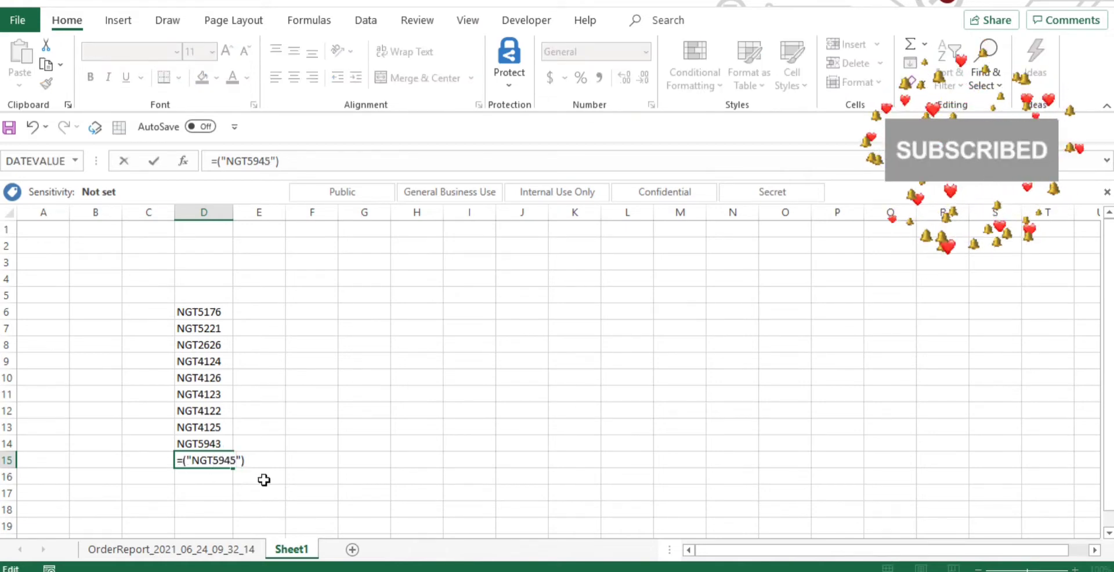
{"action": "key", "text": "Return"}
{"action": "left_click", "coordinate": [223, 316]}
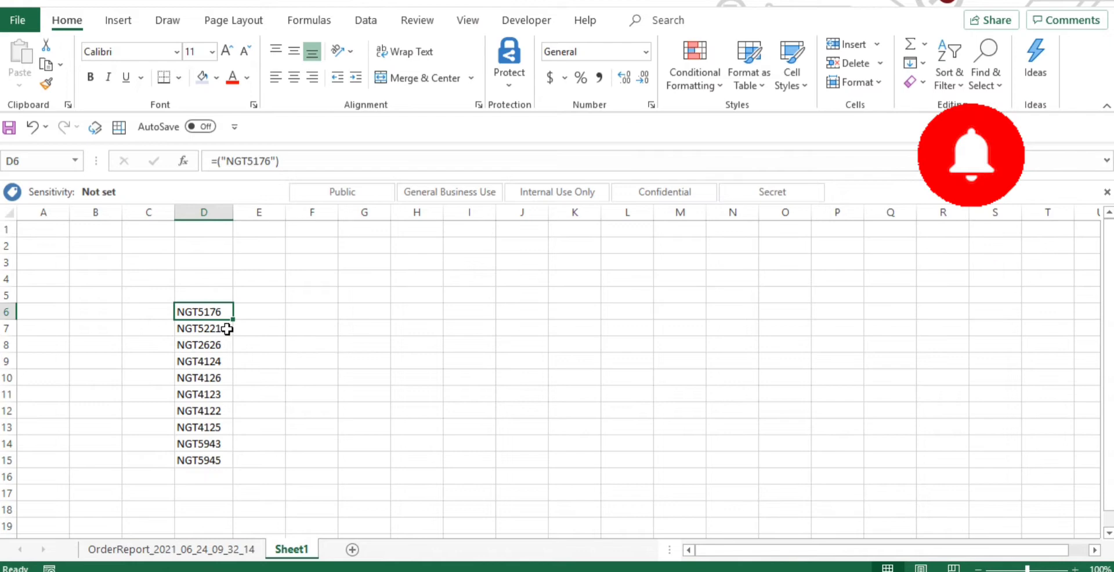
{"action": "left_click", "coordinate": [272, 316]}
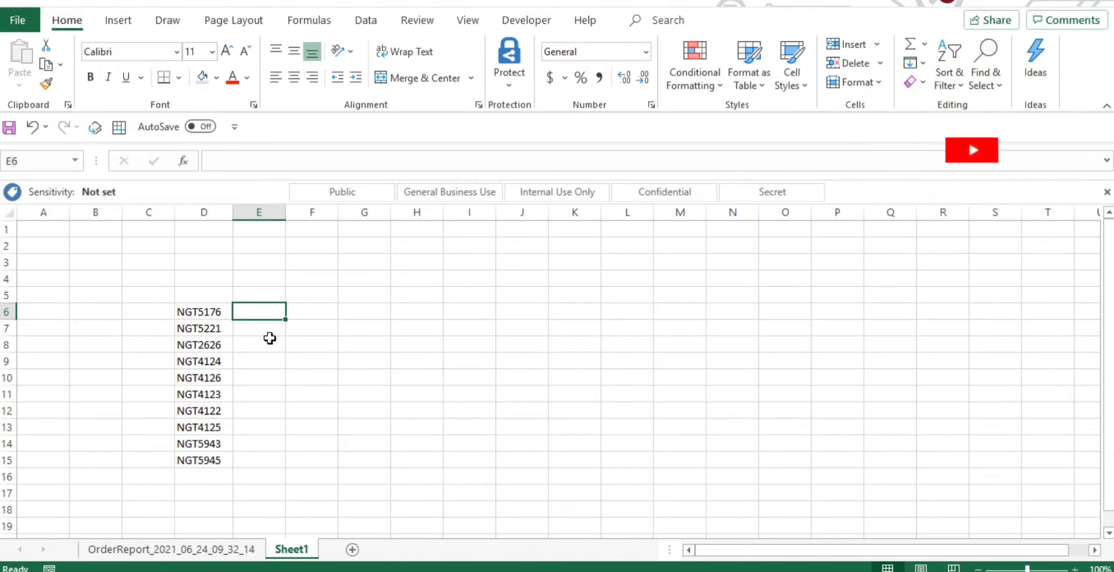
{"action": "type", "text": "="}
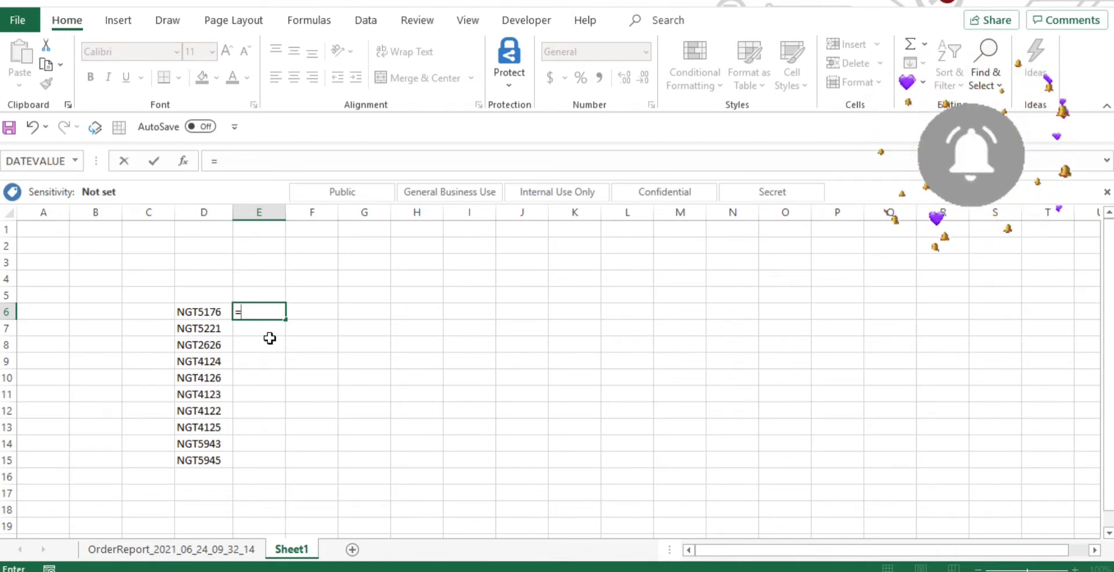
{"action": "type", "text": "V"}
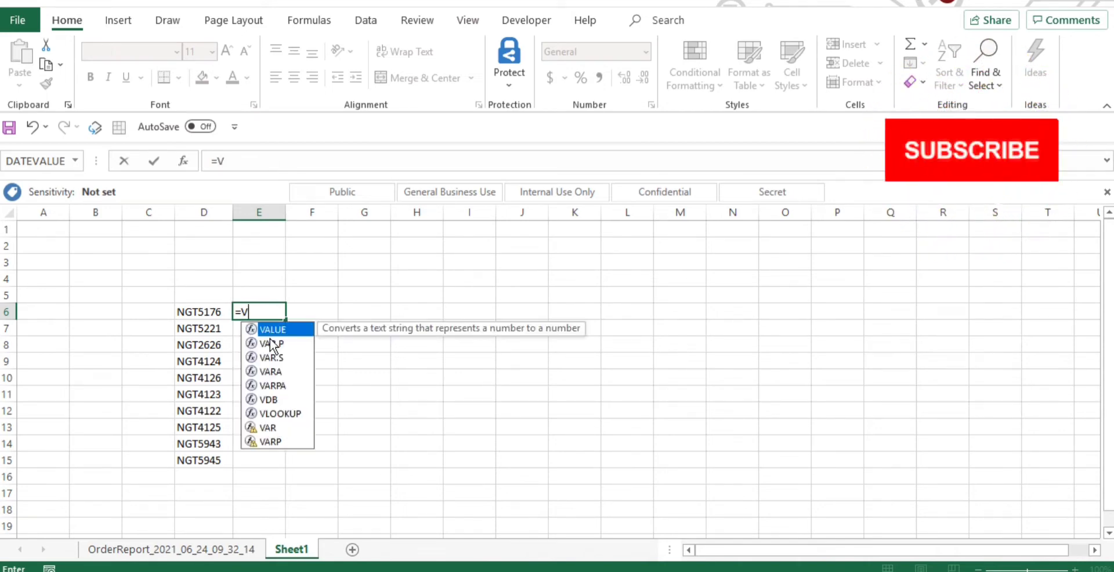
{"action": "key", "text": "BackSpace"}
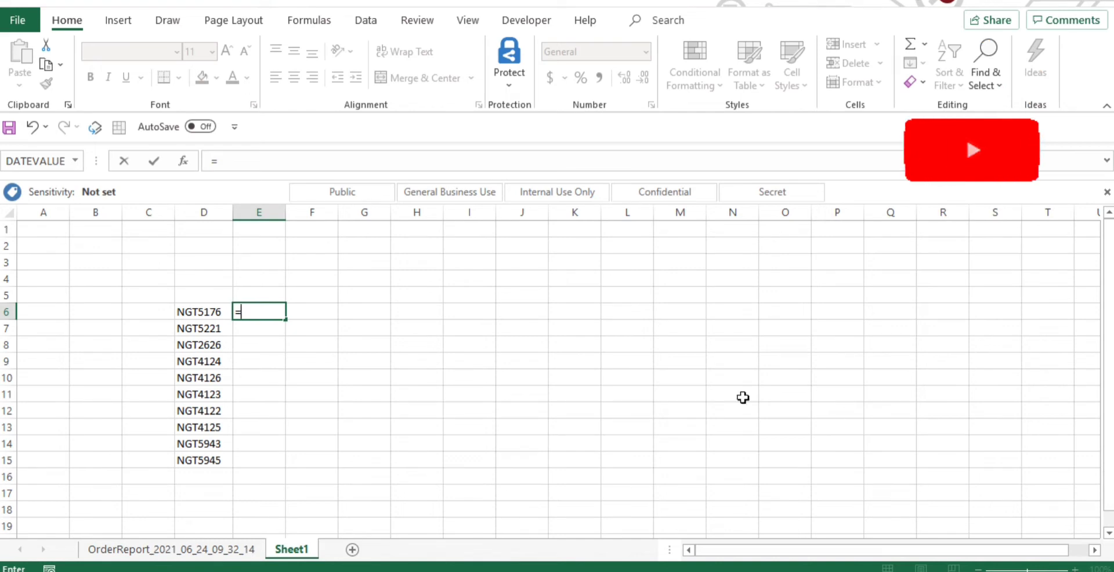
{"action": "left_click", "coordinate": [418, 363]}
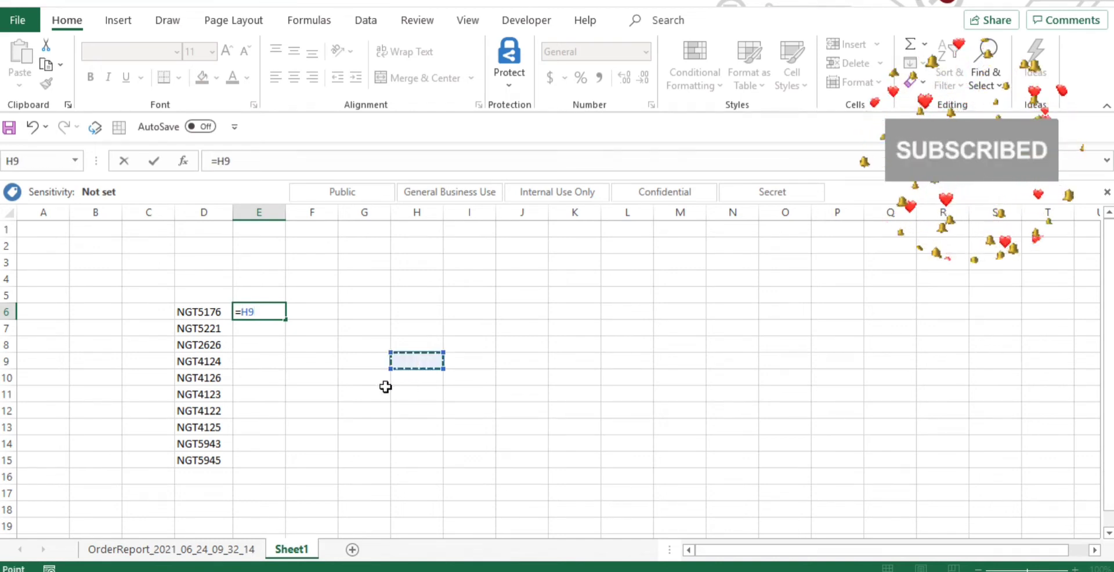
{"action": "key", "text": "BackSpace"}
{"action": "key", "text": "BackSpace"}
{"action": "key", "text": "BackSpace"}
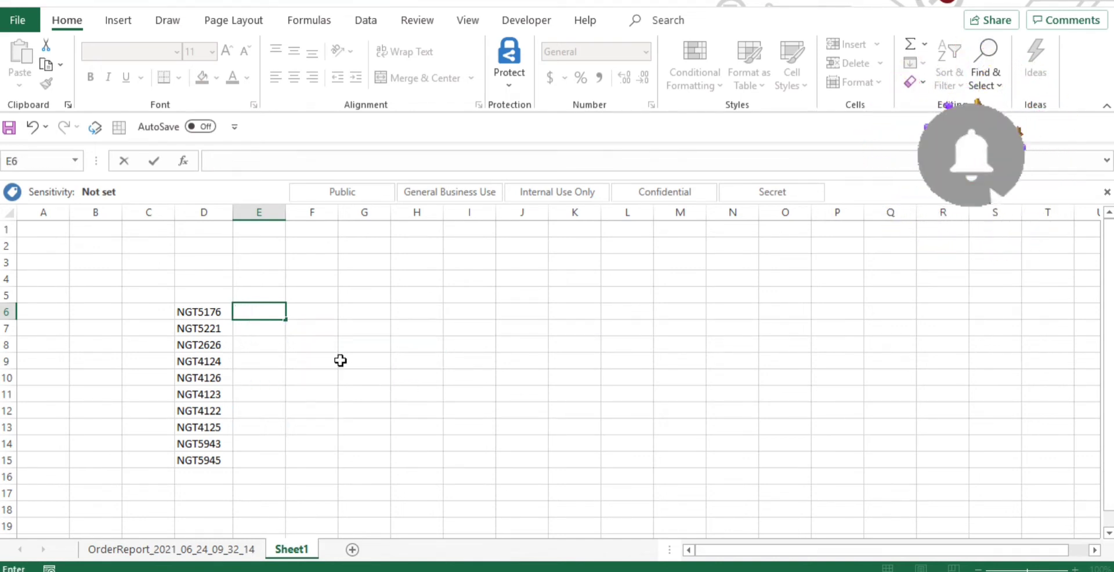
{"action": "left_click", "coordinate": [247, 397]}
{"action": "scroll", "coordinate": [384, 424], "scroll_direction": "up", "scroll_amount": 1}
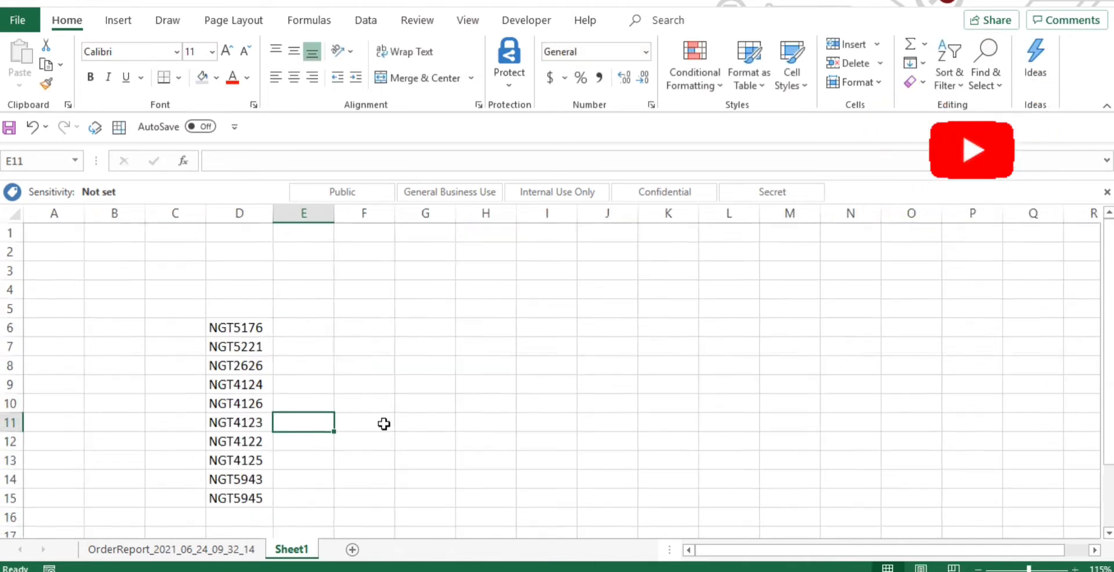
{"action": "scroll", "coordinate": [384, 424], "scroll_direction": "up", "scroll_amount": 6}
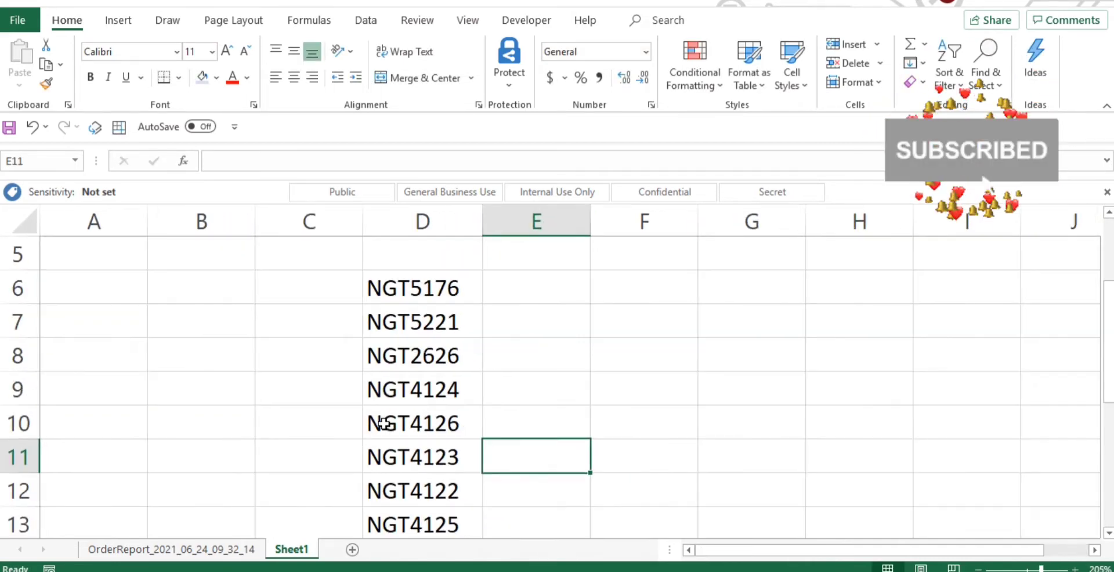
{"action": "scroll", "coordinate": [384, 423], "scroll_direction": "down", "scroll_amount": 2}
{"action": "scroll", "coordinate": [384, 422], "scroll_direction": "up", "scroll_amount": 1}
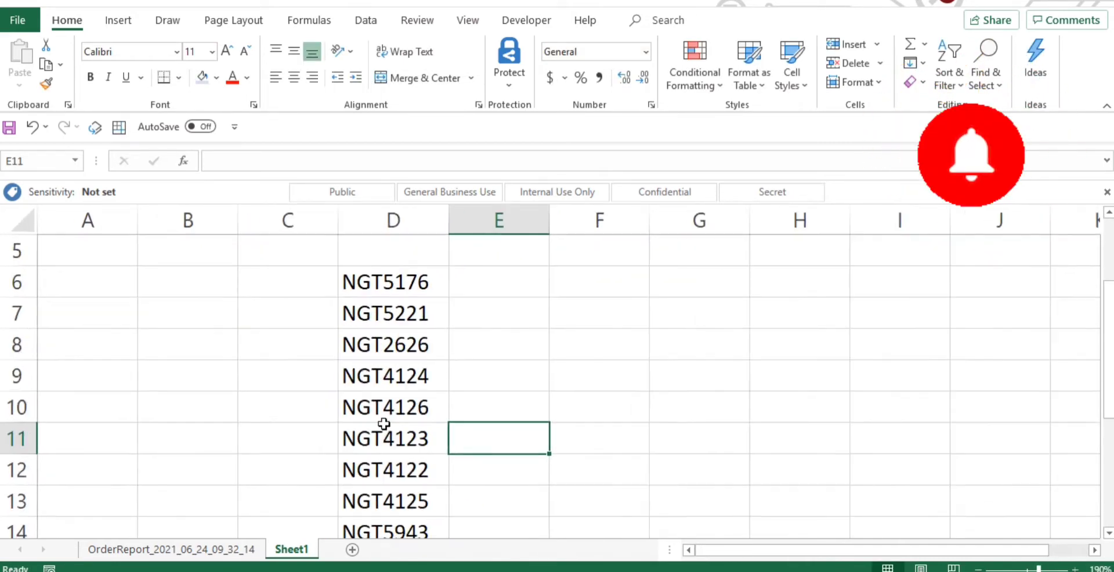
{"action": "left_click", "coordinate": [485, 279]}
{"action": "type", "text": "="}
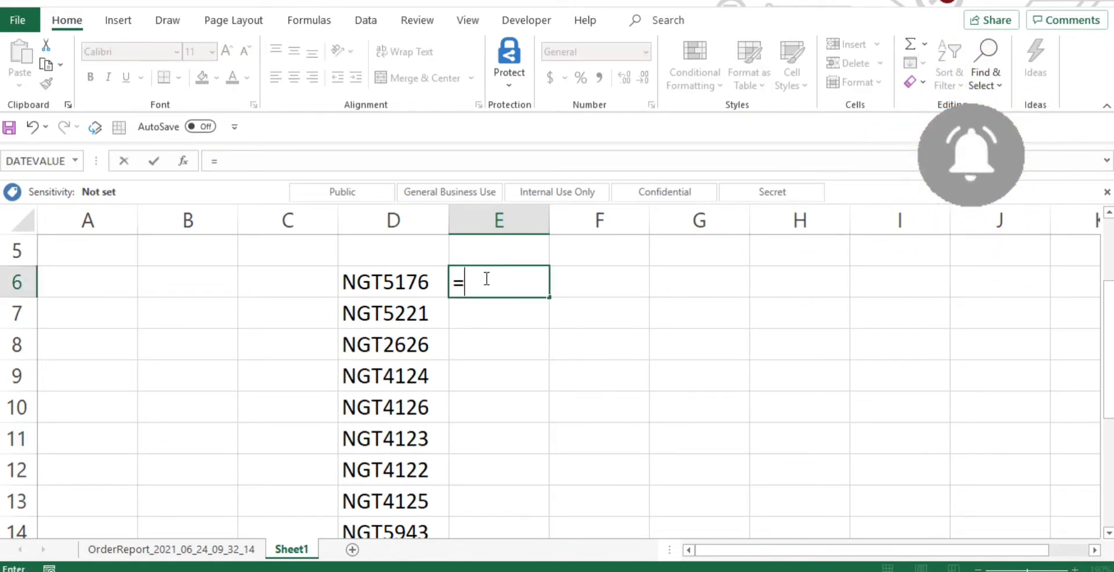
{"action": "type", "text": "VLOO"}
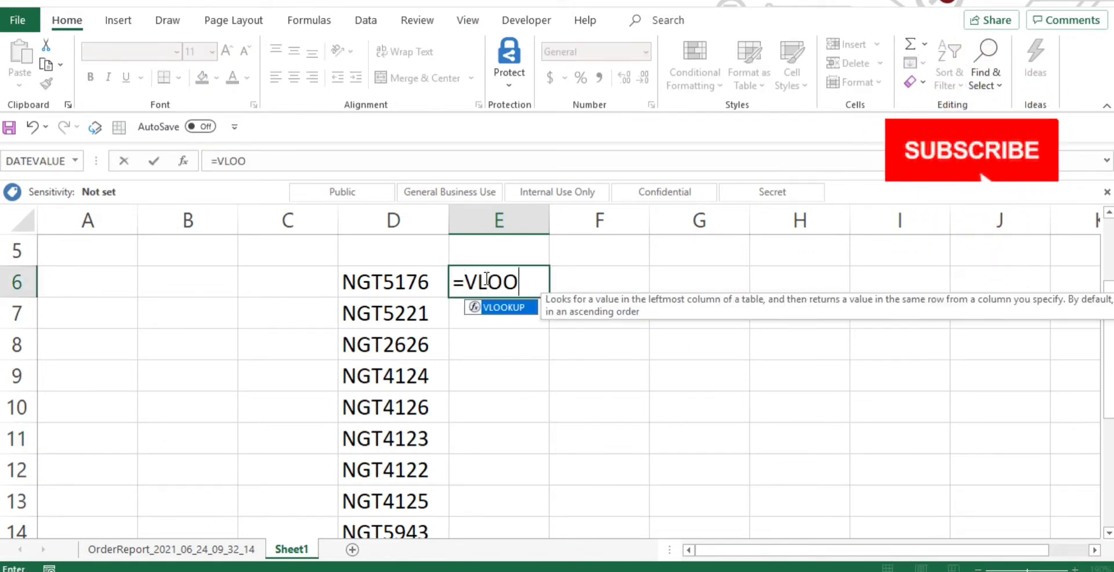
{"action": "type", "text": "KUP("}
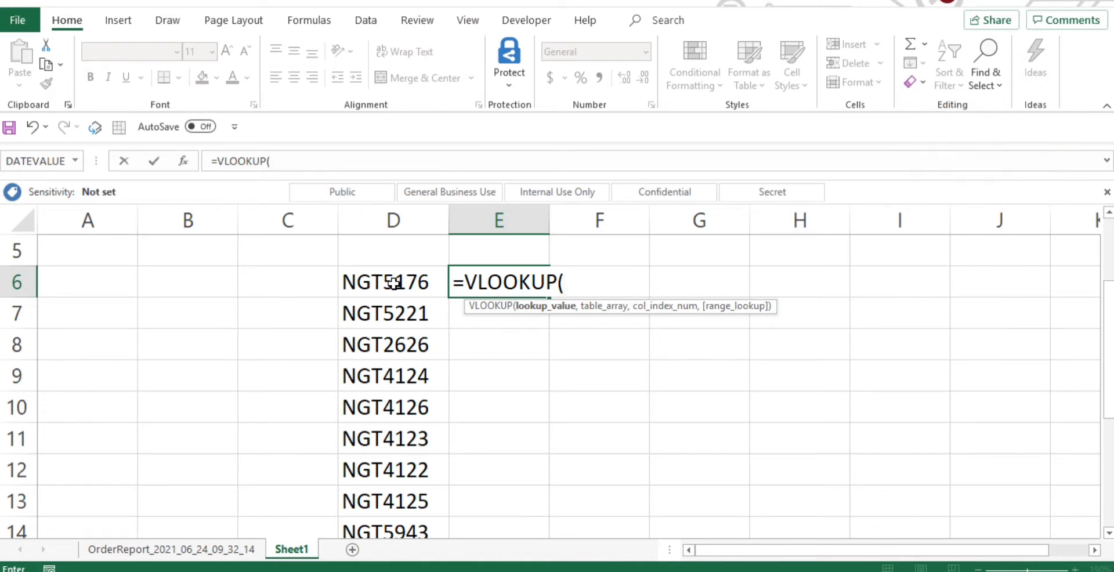
{"action": "key", "text": "BackSpace"}
{"action": "key", "text": "Escape"}
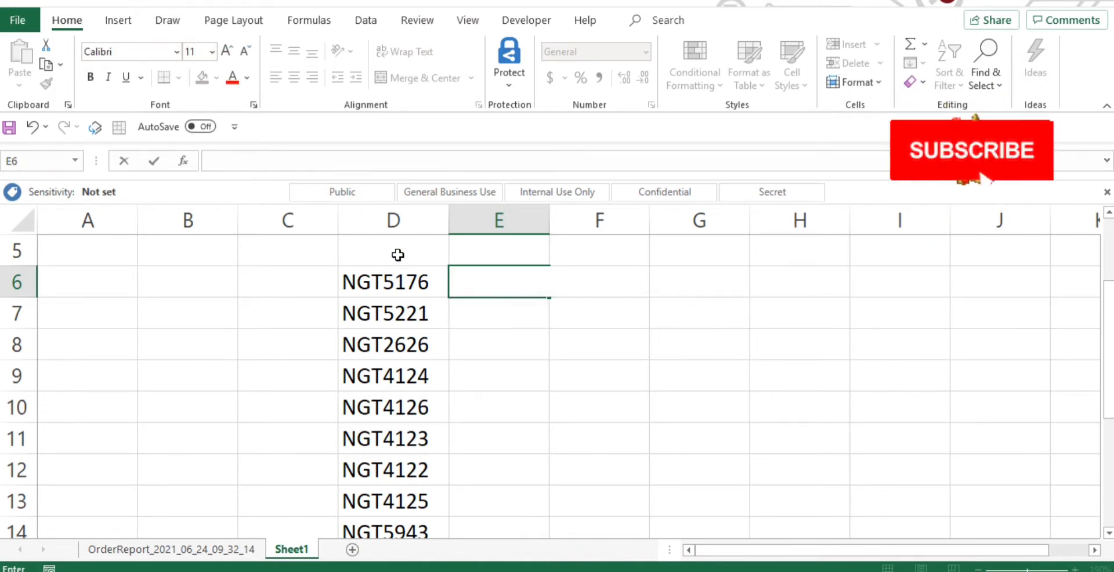
Step: Enter the headers Order no, payment type and order value in D5:F5, and widen column E to fit its header
{"action": "left_click", "coordinate": [397, 254]}
{"action": "type", "text": "OR"}
{"action": "key", "text": "BackSpace"}
{"action": "type", "text": "r"}
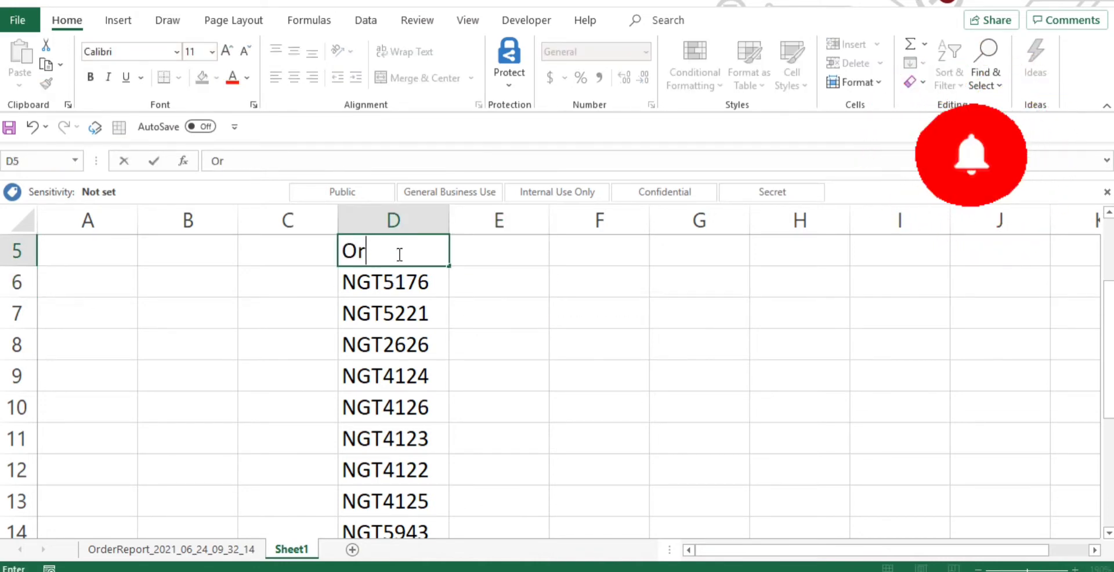
{"action": "type", "text": "der no"}
{"action": "key", "text": "Tab"}
{"action": "type", "text": "paym"}
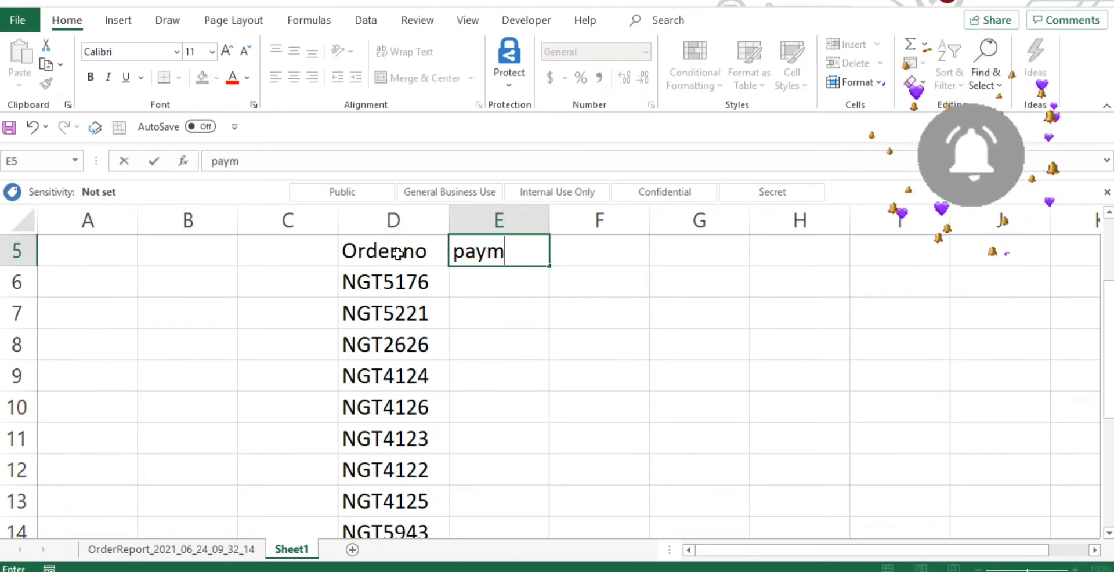
{"action": "type", "text": "ent type"}
{"action": "key", "text": "Tab"}
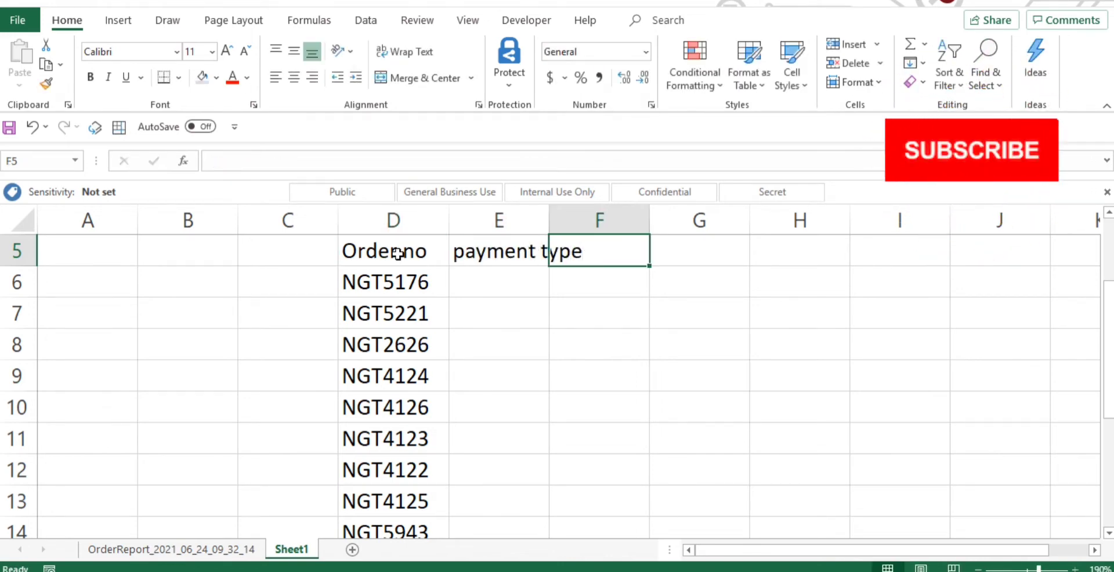
{"action": "type", "text": "order value"}
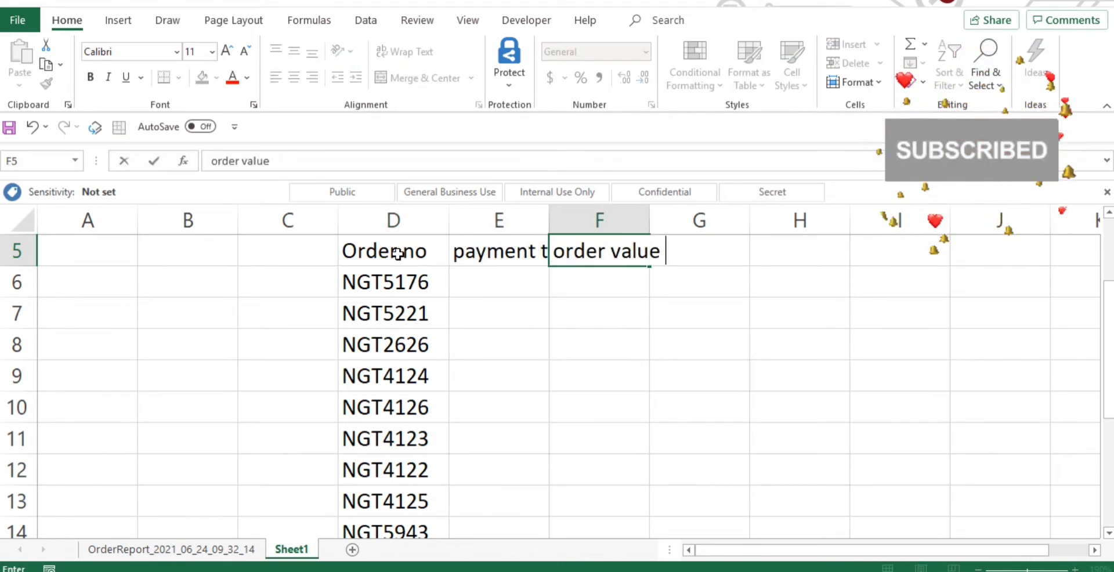
{"action": "key", "text": "Return"}
{"action": "left_click_drag", "start_coordinate": [548, 220], "coordinate": [593, 220]}
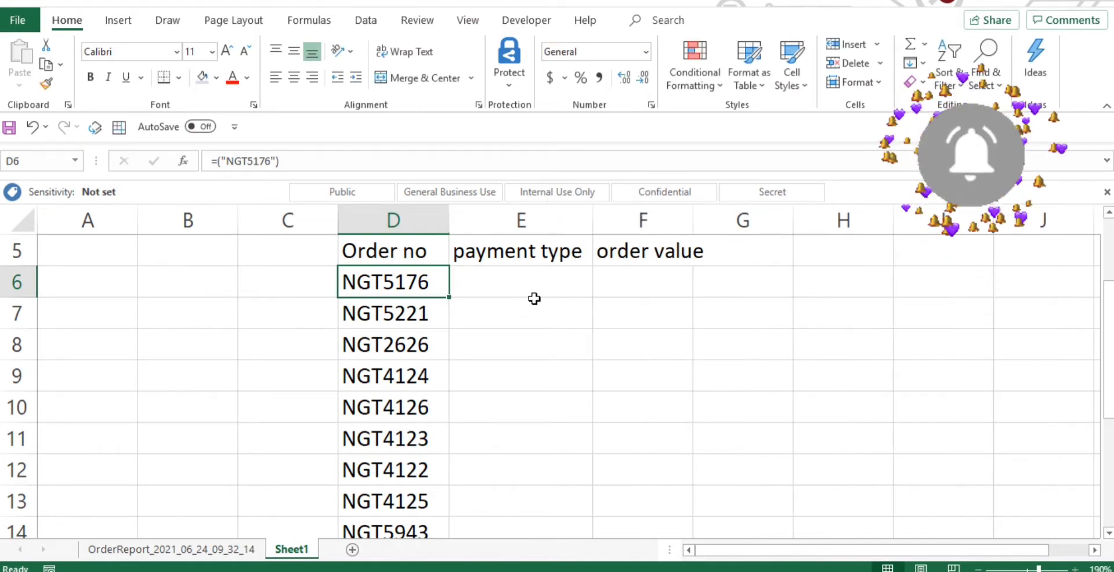
Step: Begin a VLOOKUP formula in E6 with D6 as the lookup value
{"action": "left_click", "coordinate": [530, 277]}
{"action": "type", "text": "=v"}
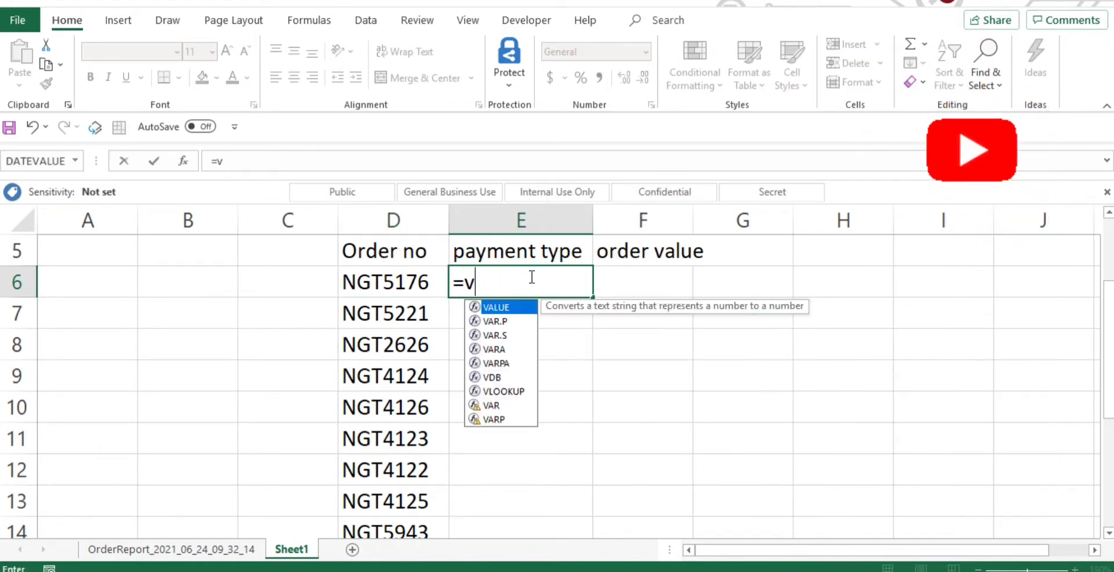
{"action": "type", "text": "lookup("}
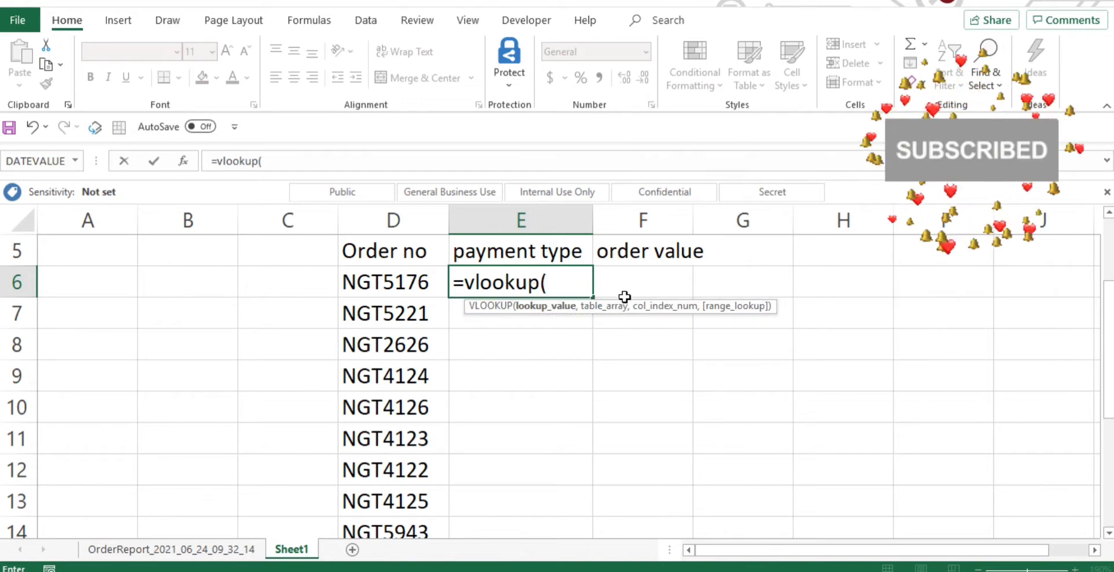
{"action": "left_click", "coordinate": [412, 283]}
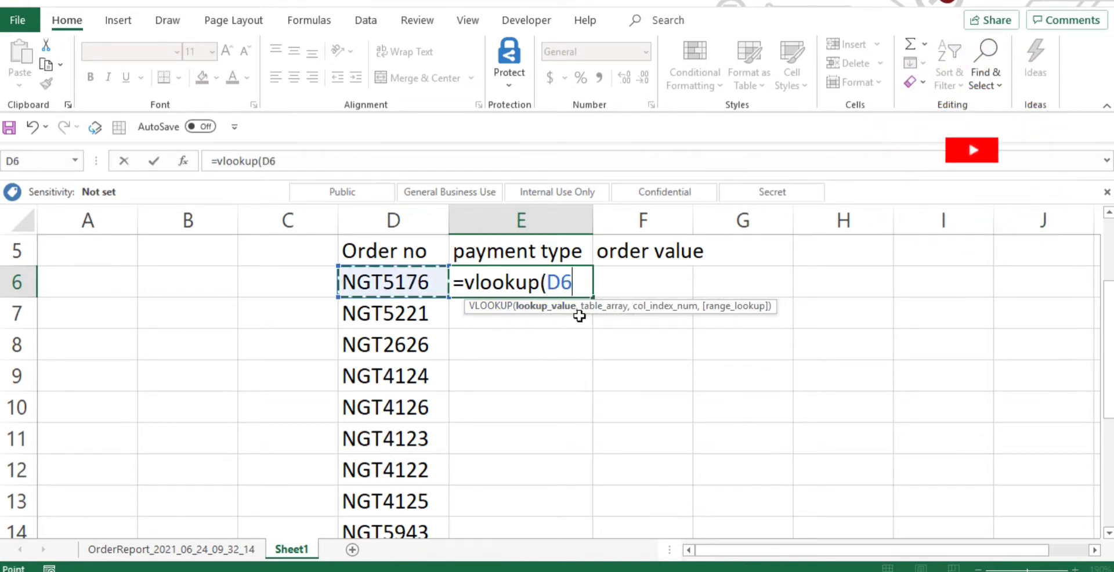
{"action": "type", "text": ","}
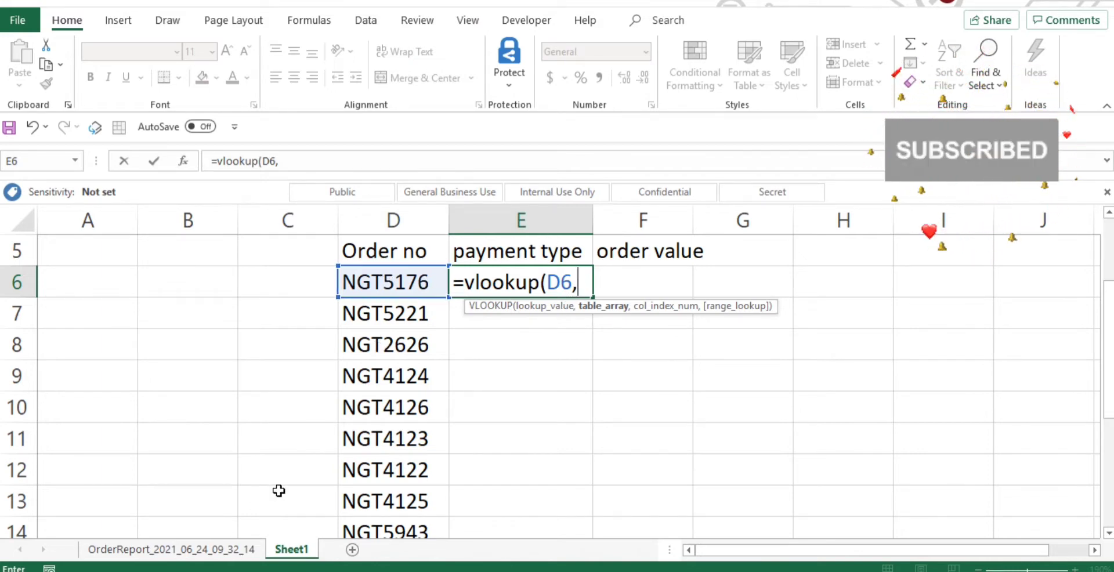
Step: Set the VLOOKUP's table array to A1:L30 on the OrderReport_2021_06_24_09_32_14 sheet
{"action": "left_click", "coordinate": [233, 550]}
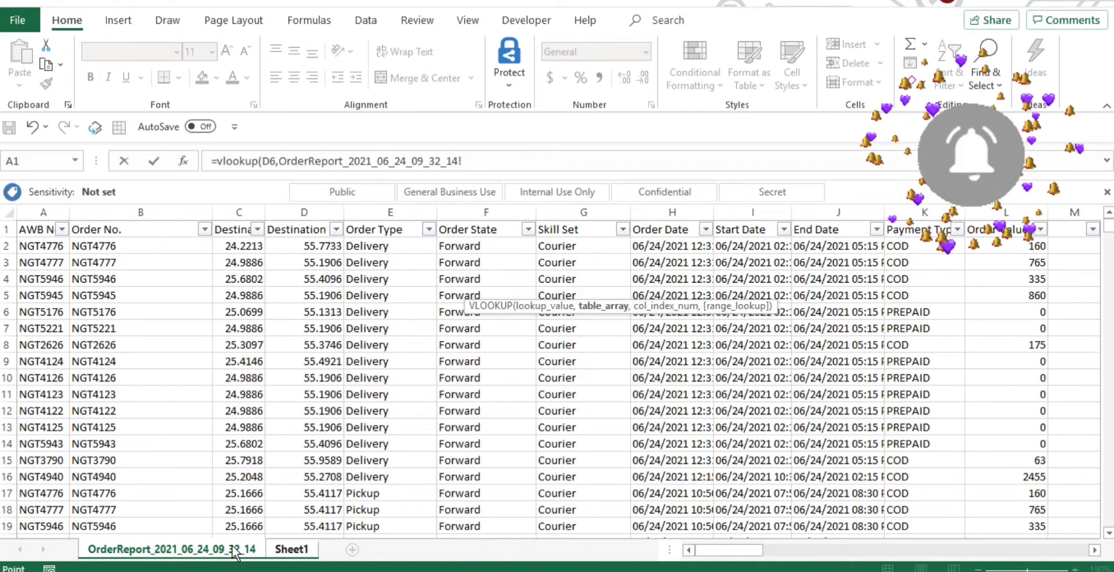
{"action": "left_click", "coordinate": [34, 232]}
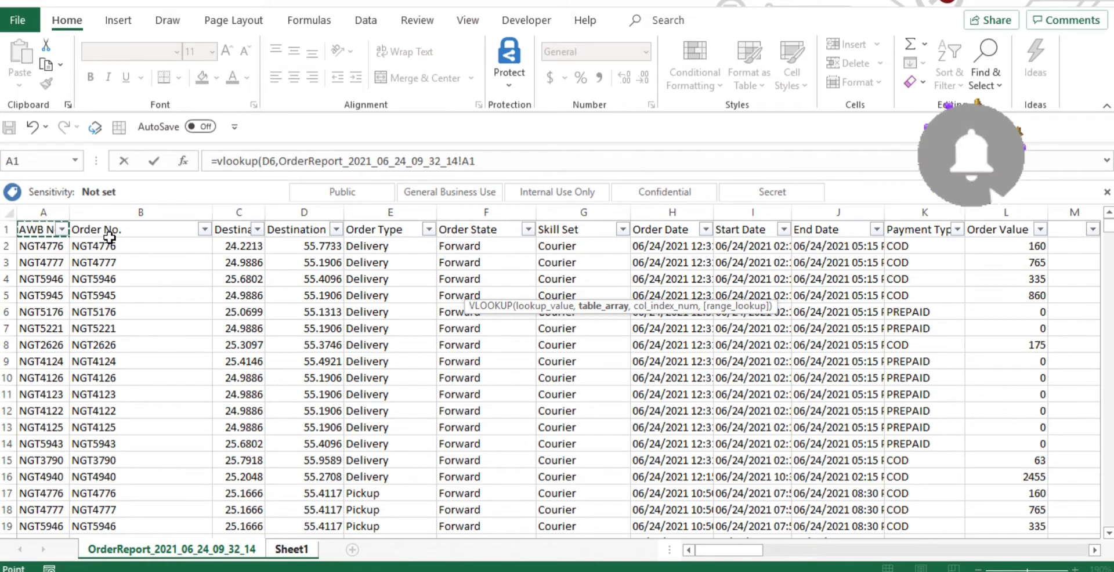
{"action": "key", "text": "ctrl+shift+Right"}
{"action": "key", "text": "ctrl+shift+Down"}
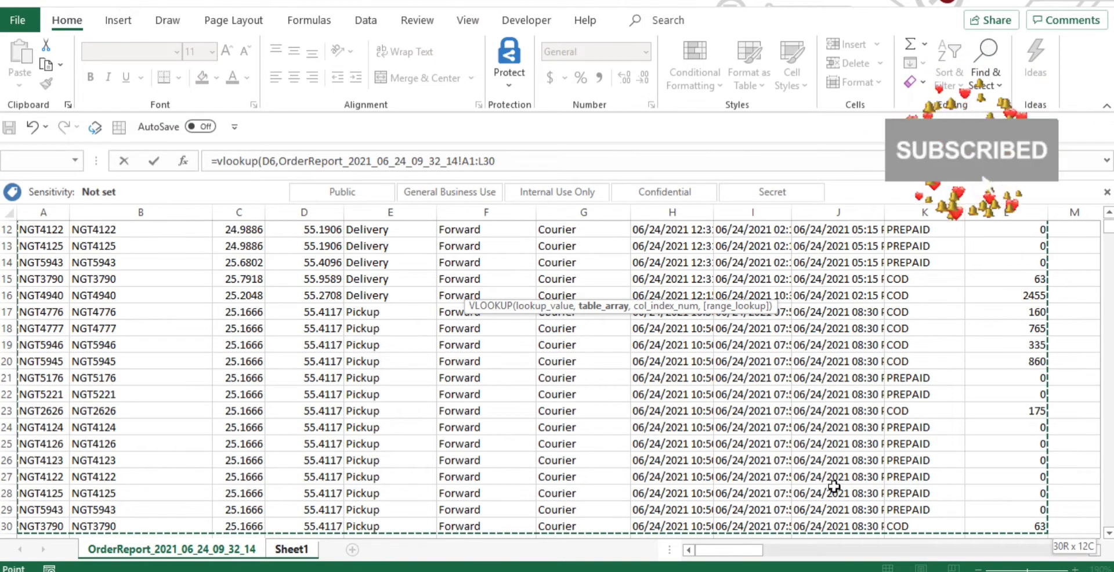
{"action": "scroll", "coordinate": [364, 368], "scroll_direction": "up", "scroll_amount": 4}
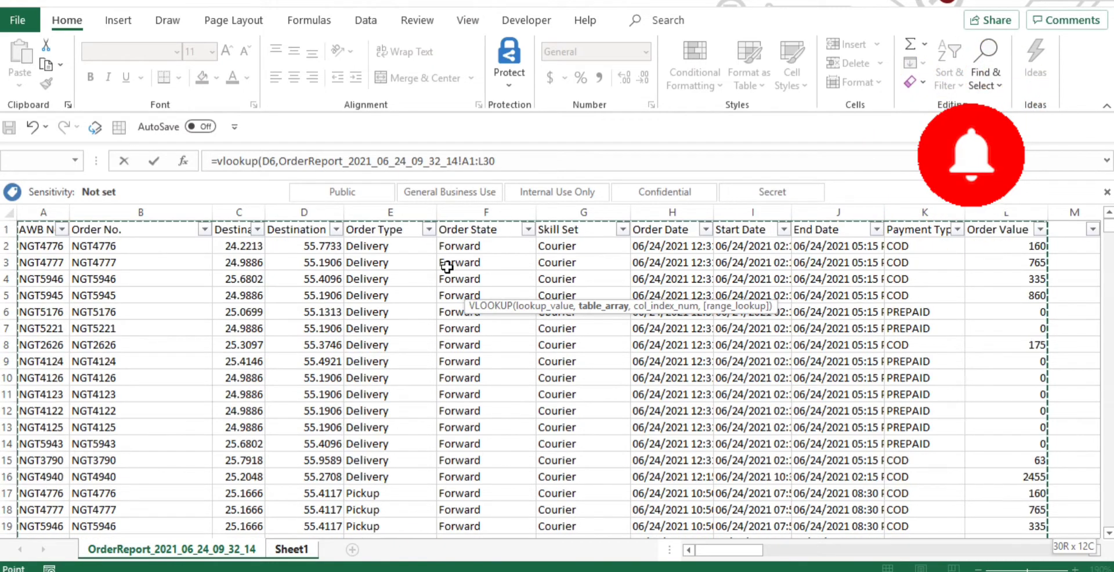
{"action": "left_click", "coordinate": [499, 161]}
{"action": "type", "text": ","}
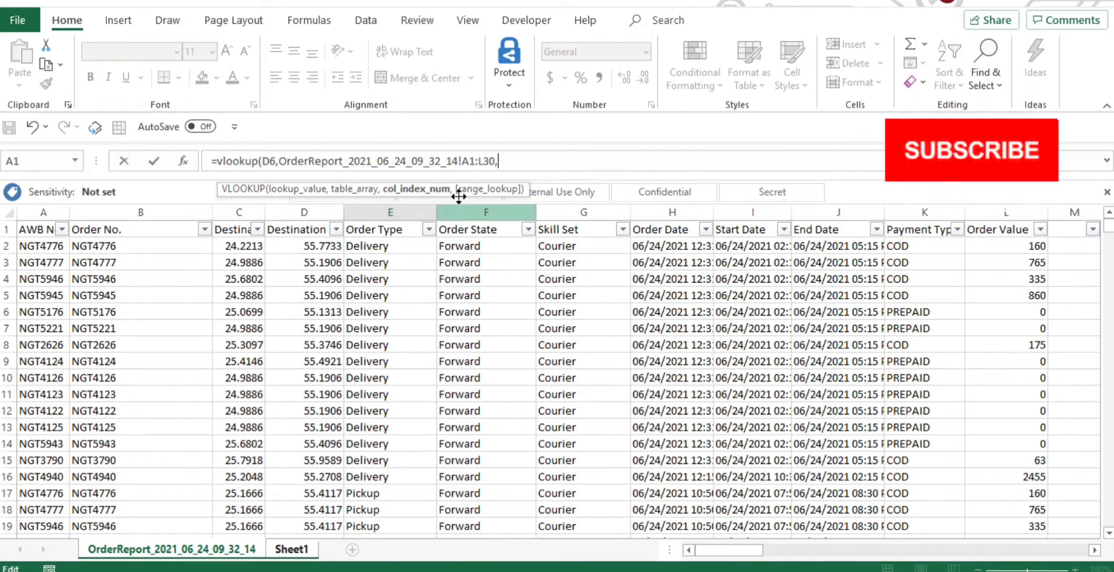
Step: Complete the VLOOKUP with column index 11 and range lookup 0 for an exact match
{"action": "type", "text": "11"}
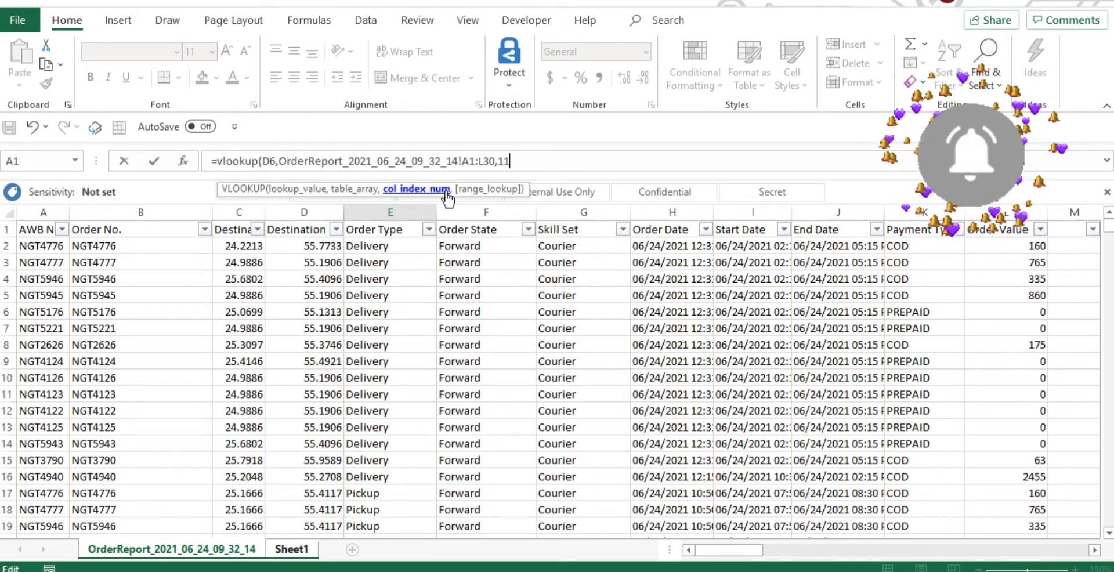
{"action": "type", "text": ","}
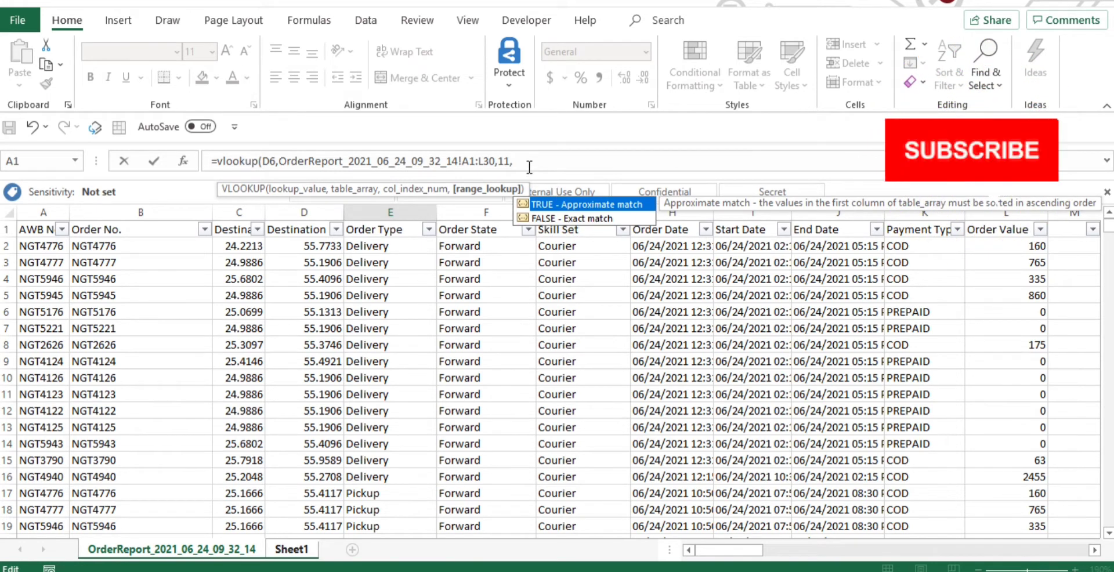
{"action": "type", "text": "0"}
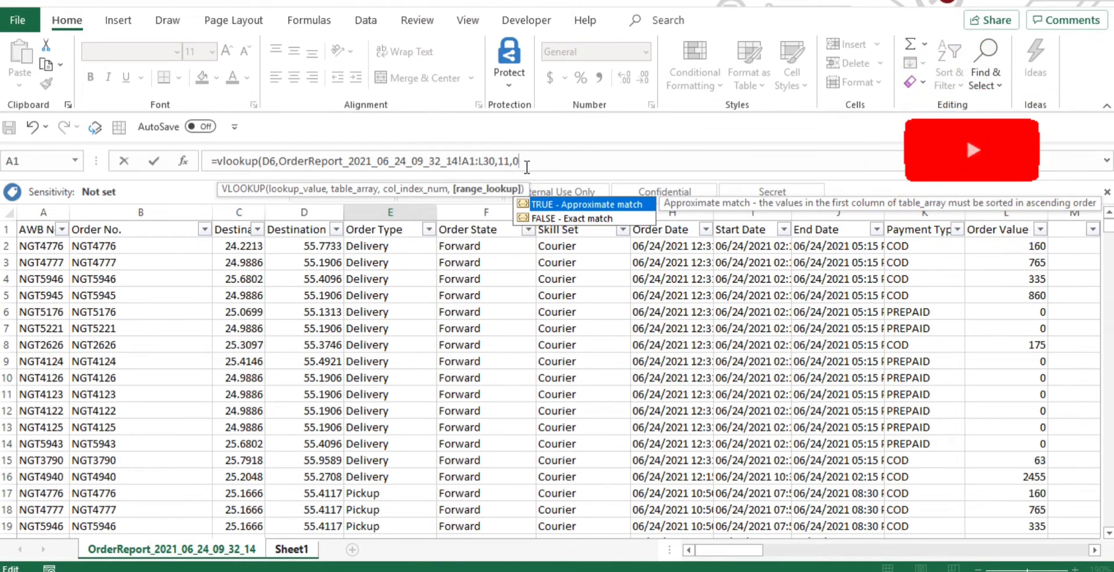
{"action": "key", "text": "BackSpace"}
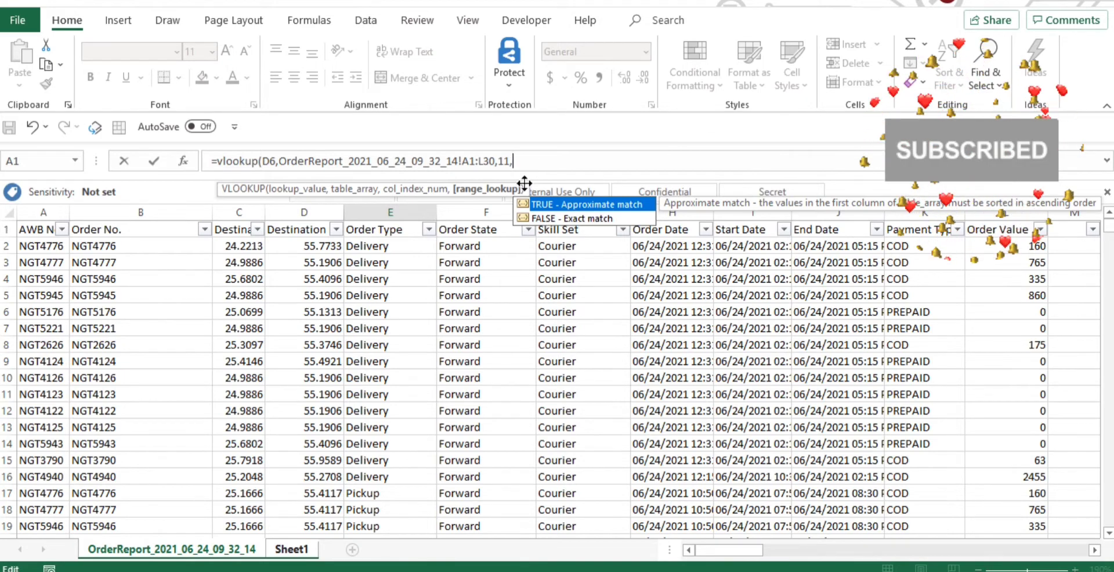
{"action": "left_click", "coordinate": [572, 219]}
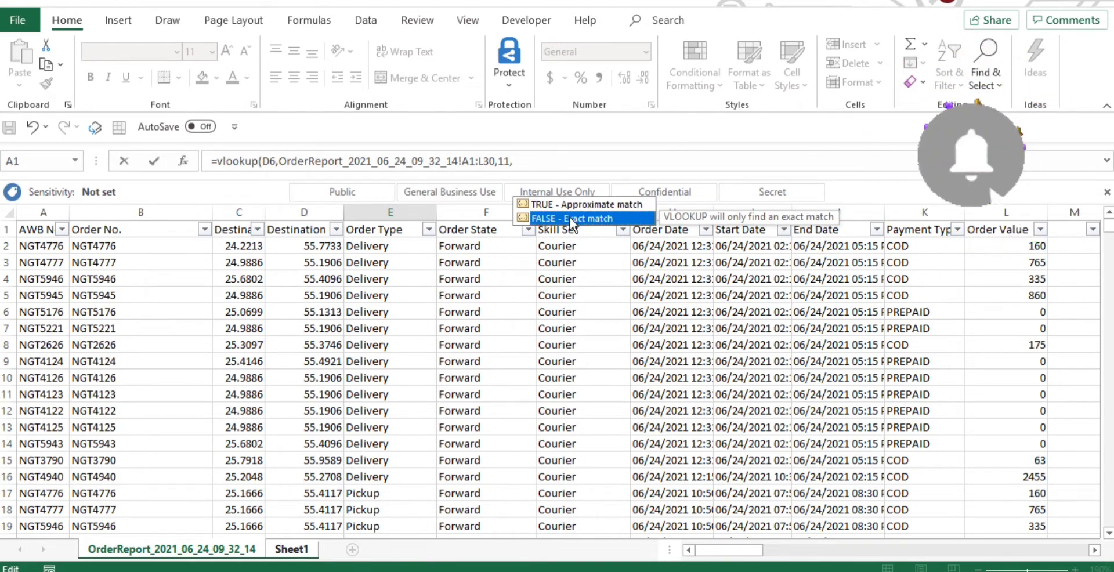
{"action": "left_click", "coordinate": [521, 163]}
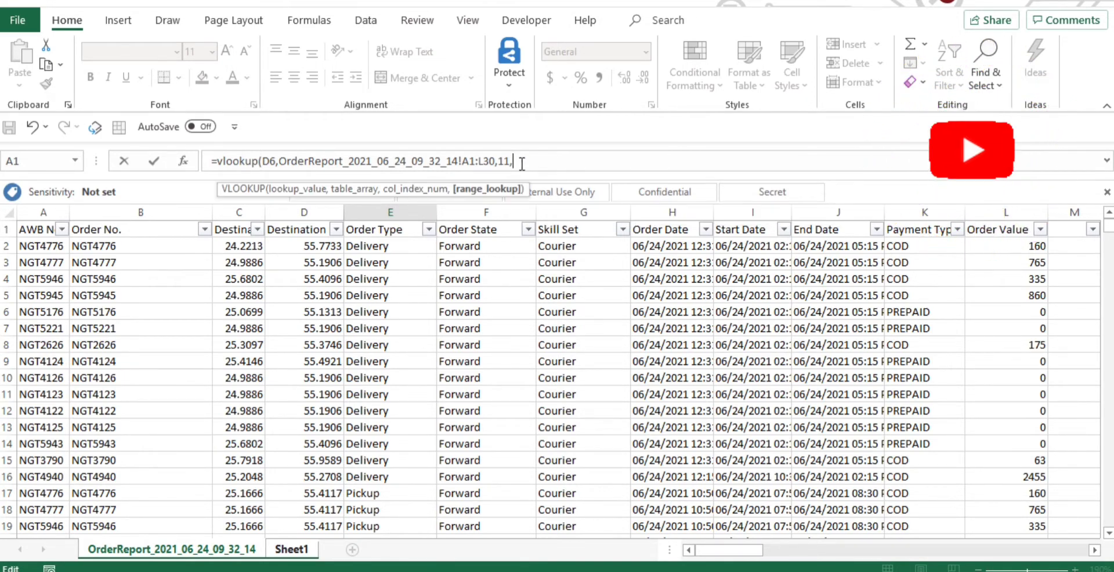
{"action": "type", "text": "f"}
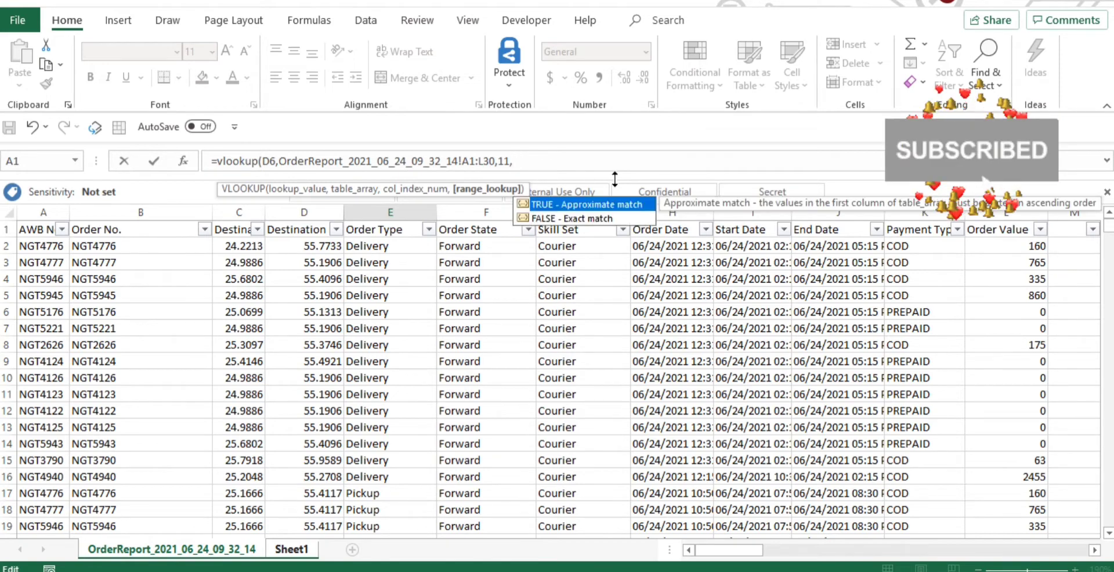
{"action": "type", "text": "0"}
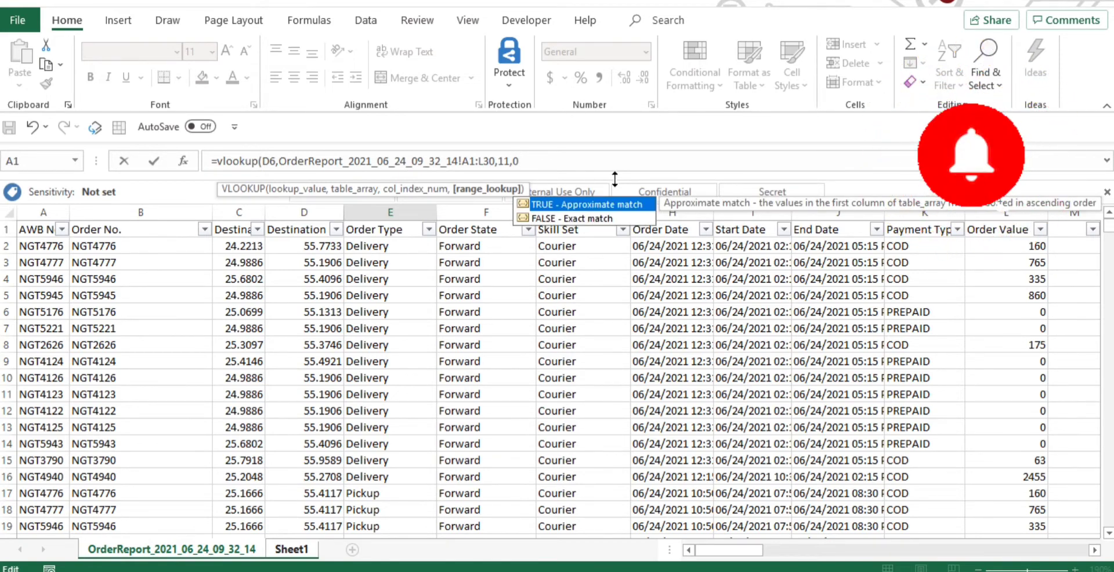
{"action": "type", "text": ")"}
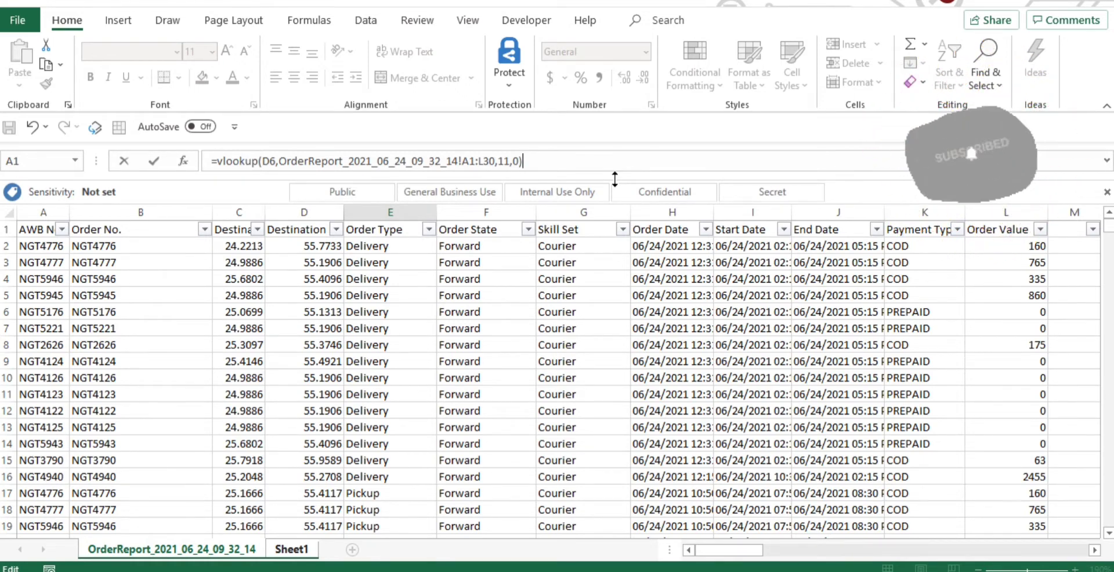
{"action": "key", "text": "Return"}
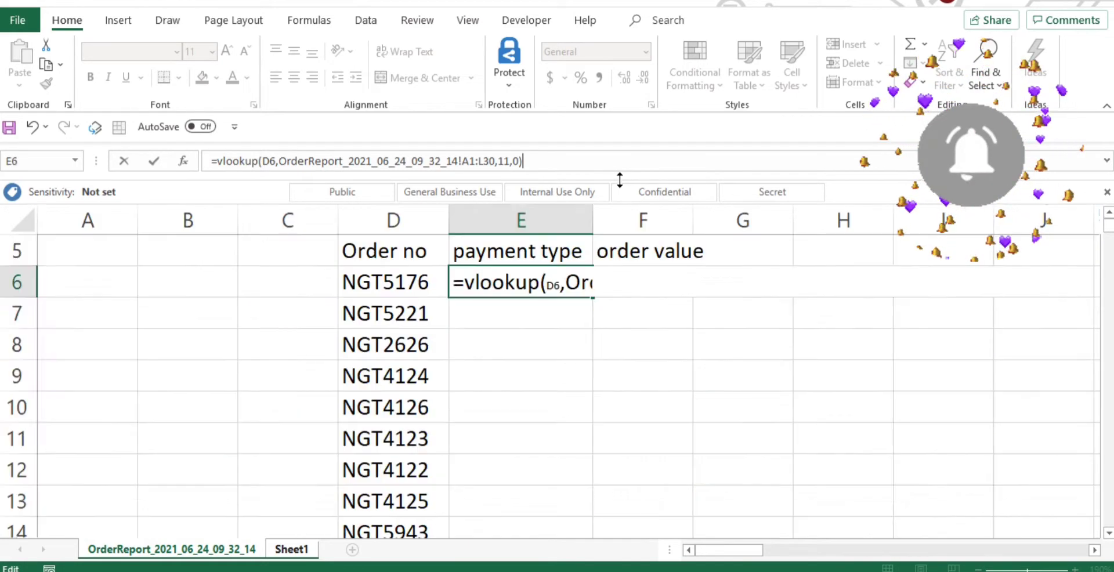
Step: Fill the payment type formula from E6 down to E15
{"action": "left_click", "coordinate": [383, 271]}
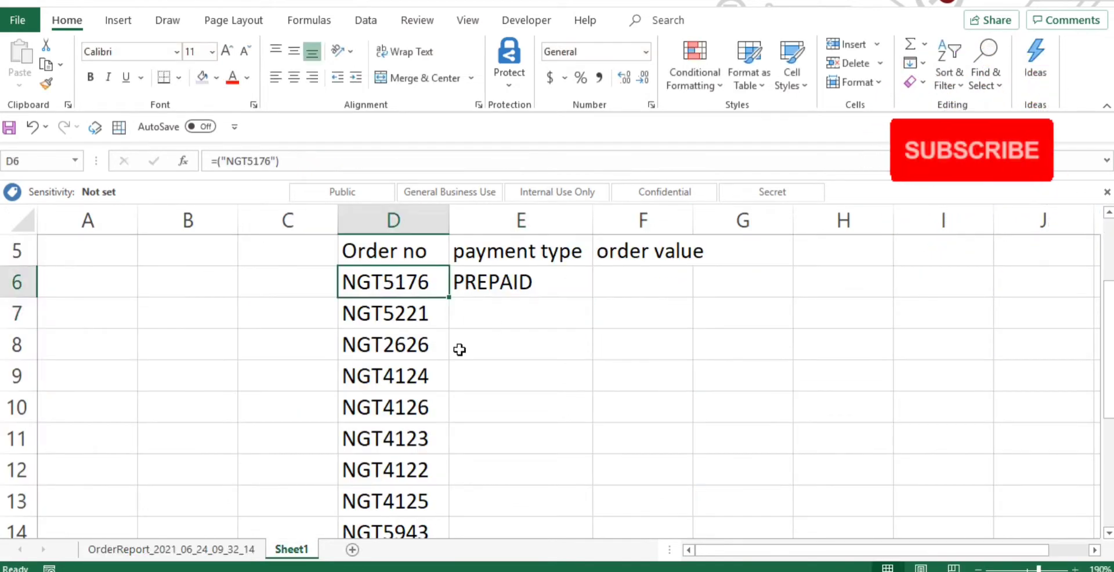
{"action": "left_click", "coordinate": [548, 285]}
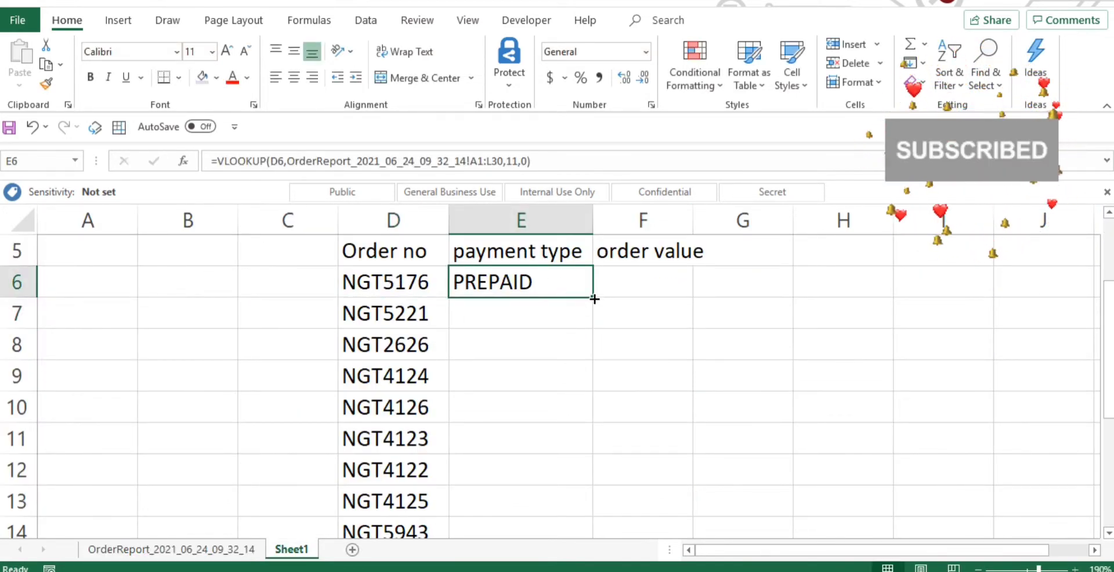
{"action": "left_click_drag", "start_coordinate": [596, 296], "coordinate": [579, 558]}
{"action": "left_click_drag", "start_coordinate": [566, 473], "coordinate": [564, 476]}
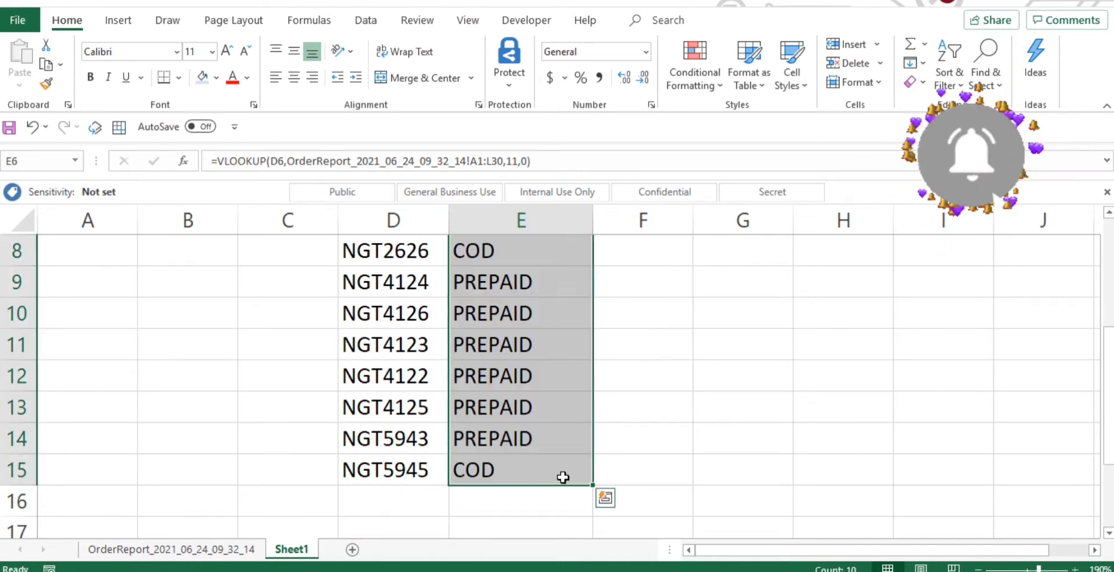
{"action": "scroll", "coordinate": [544, 413], "scroll_direction": "up", "scroll_amount": 3}
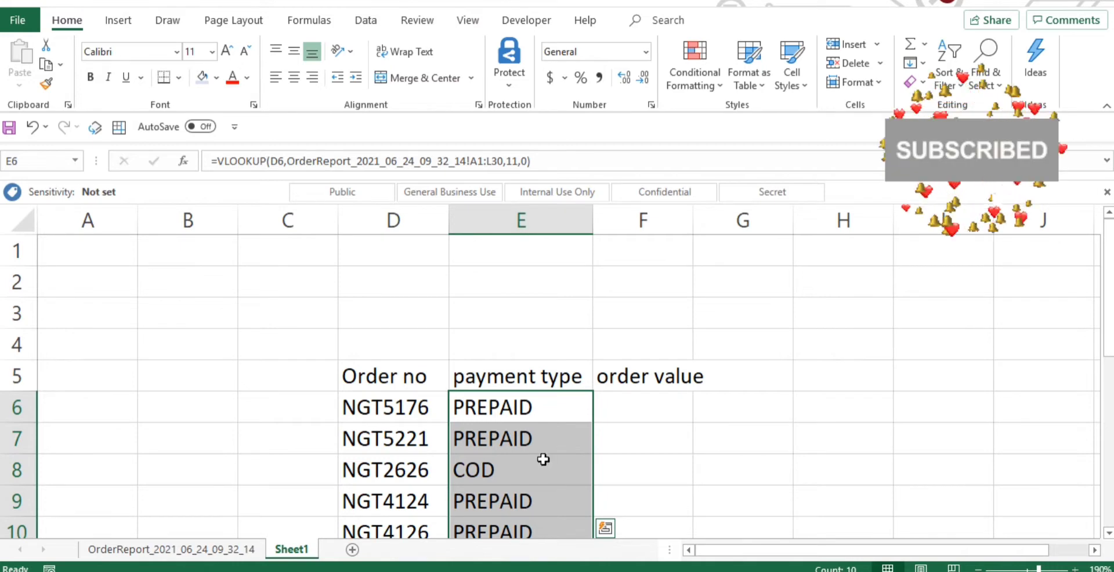
Step: Compare the payment type of the order in row 7 of Sheet1 with its entry in the order report
{"action": "left_click", "coordinate": [410, 439]}
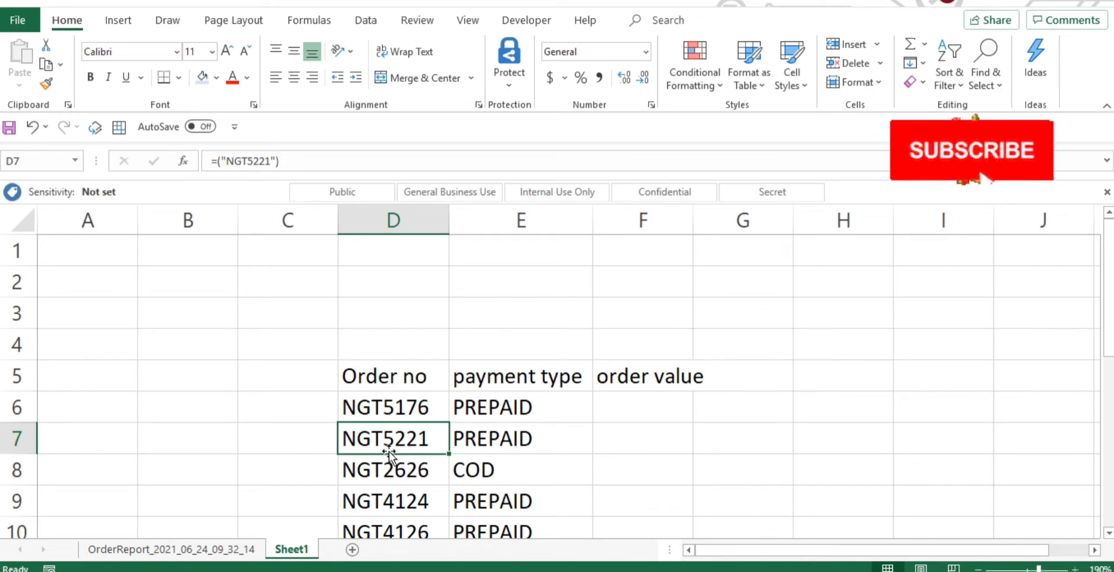
{"action": "left_click", "coordinate": [235, 549]}
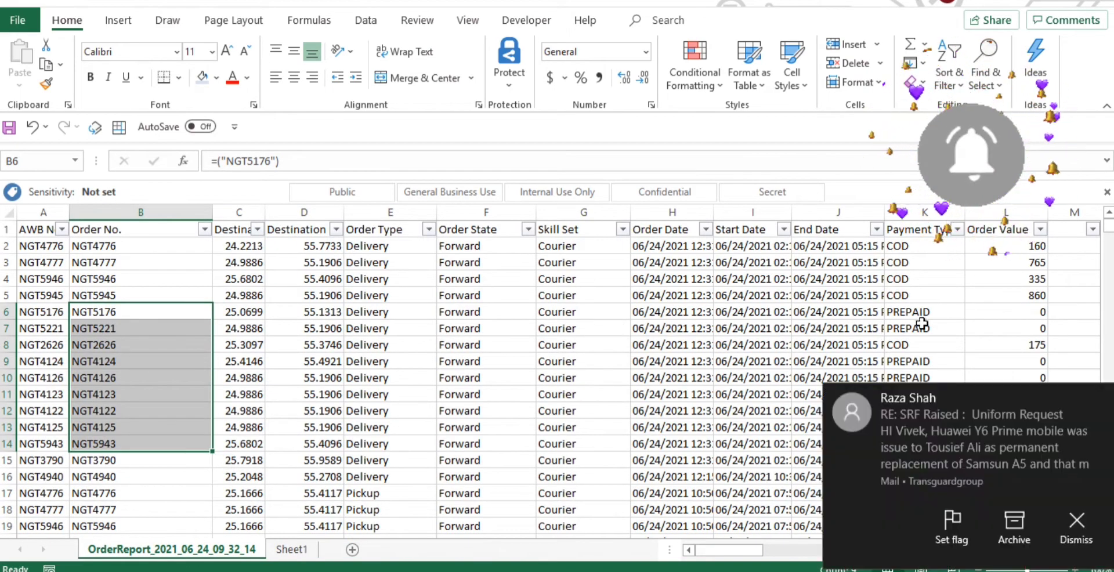
{"action": "left_click", "coordinate": [293, 549]}
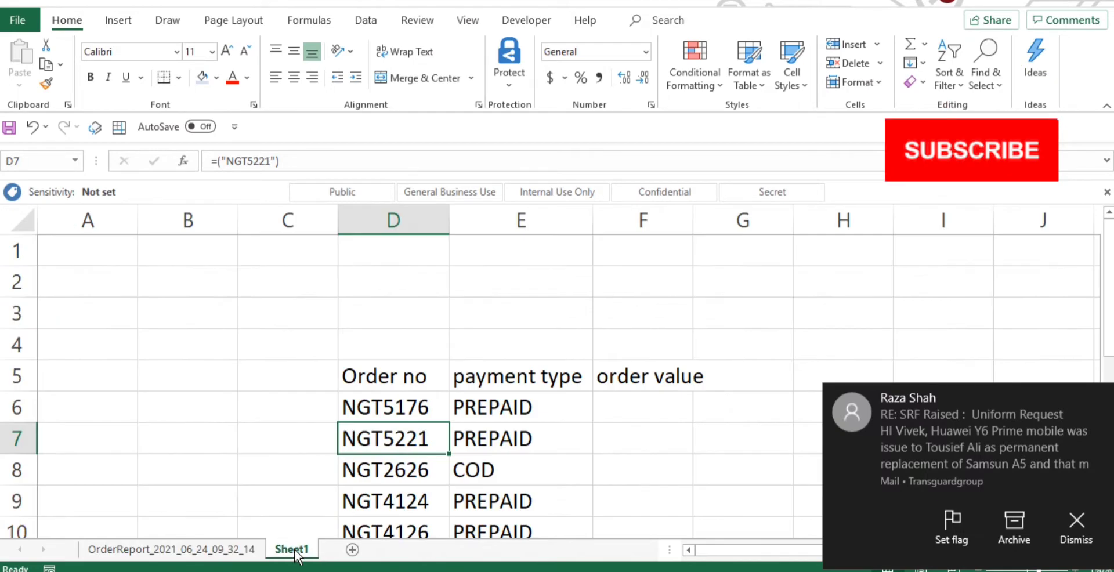
Step: Copy the order number in D15 of Sheet1 and search the order report sheet for it
{"action": "left_click_drag", "start_coordinate": [1108, 272], "coordinate": [1106, 381]}
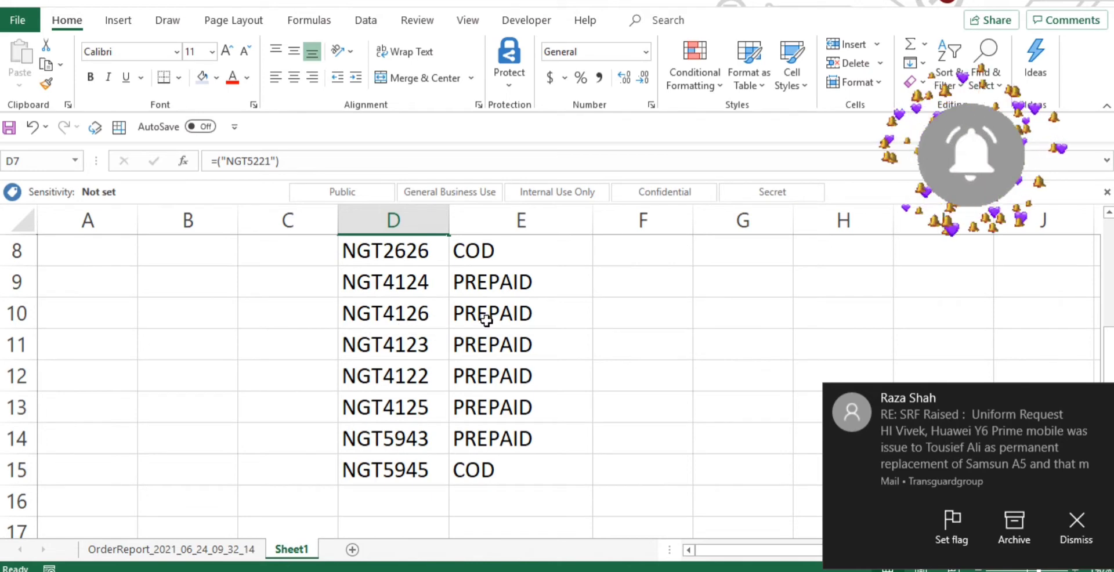
{"action": "left_click", "coordinate": [412, 471]}
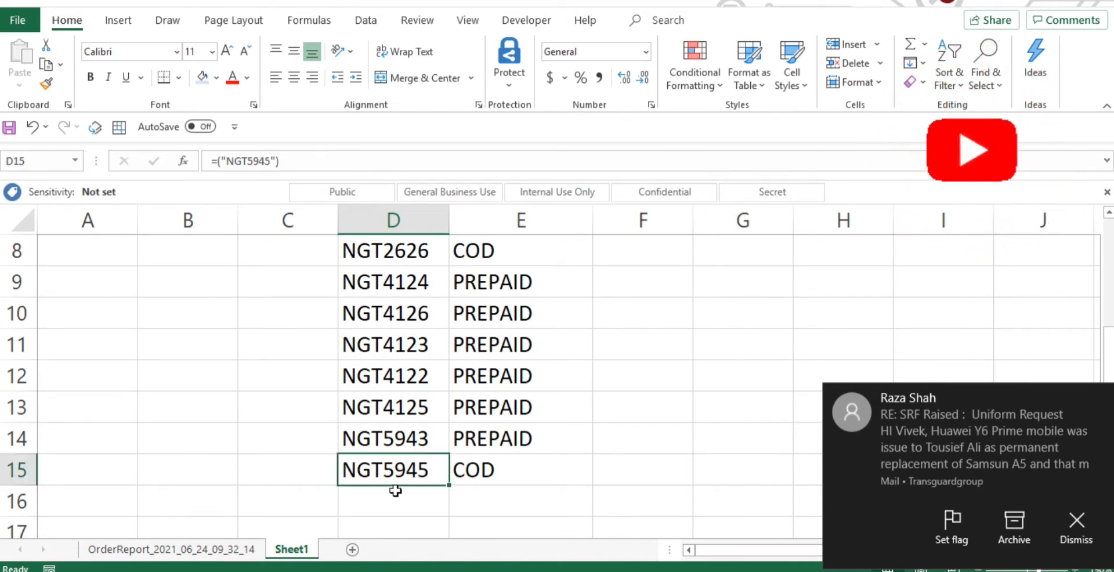
{"action": "left_click", "coordinate": [197, 549]}
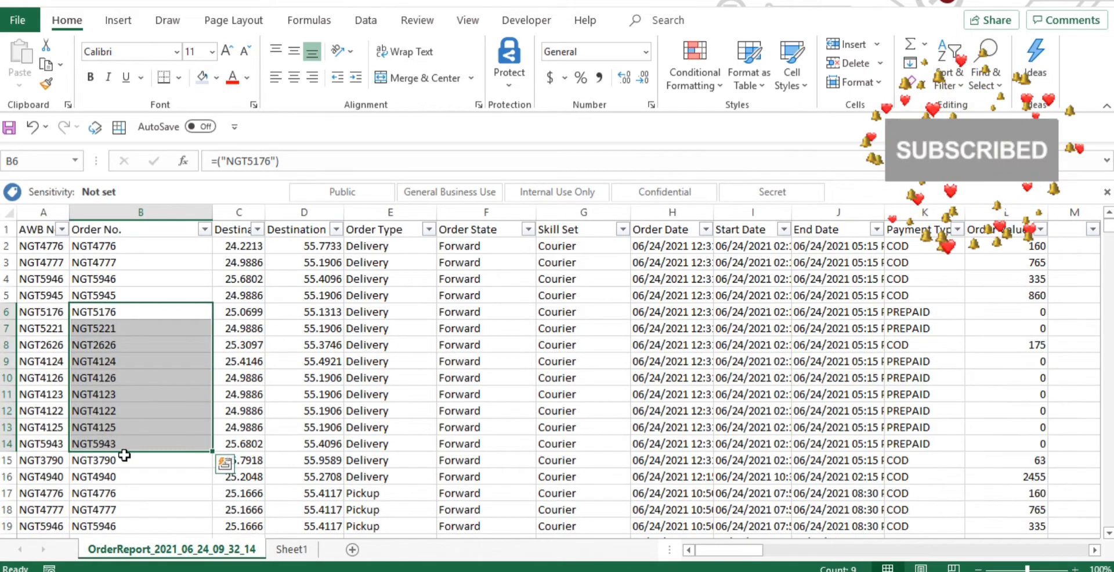
{"action": "left_click", "coordinate": [291, 549]}
{"action": "key", "text": "ctrl+c"}
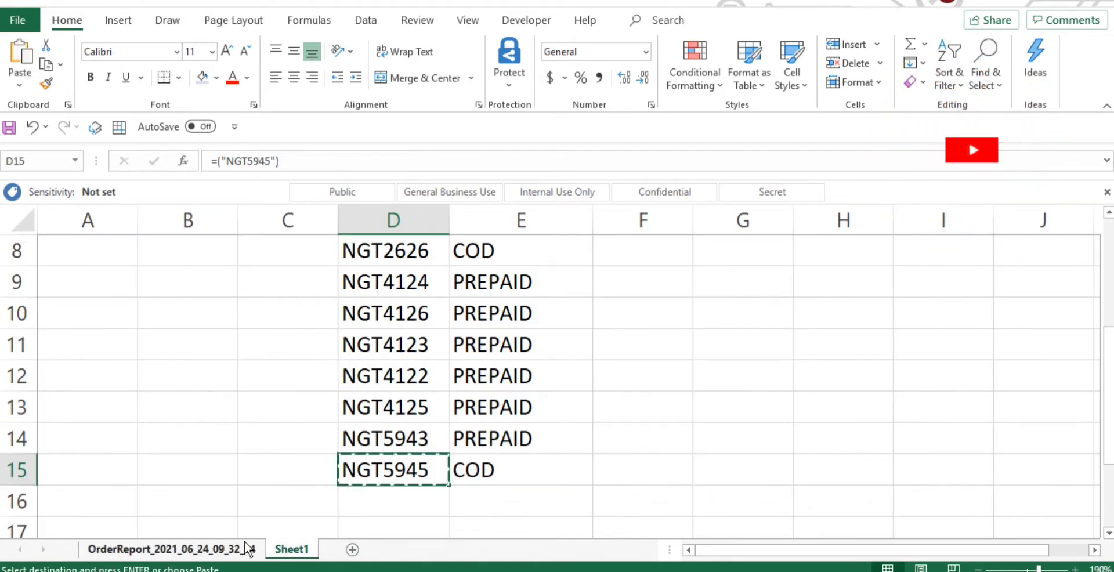
{"action": "left_click", "coordinate": [232, 550]}
{"action": "left_click", "coordinate": [174, 294]}
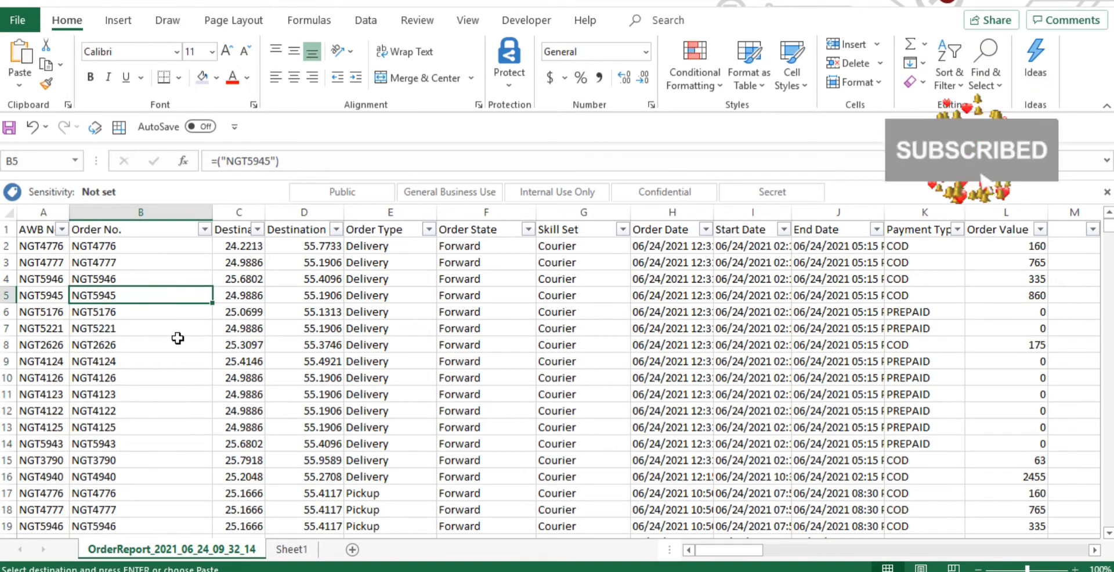
{"action": "key", "text": "ctrl+f"}
{"action": "key", "text": "ctrl+v"}
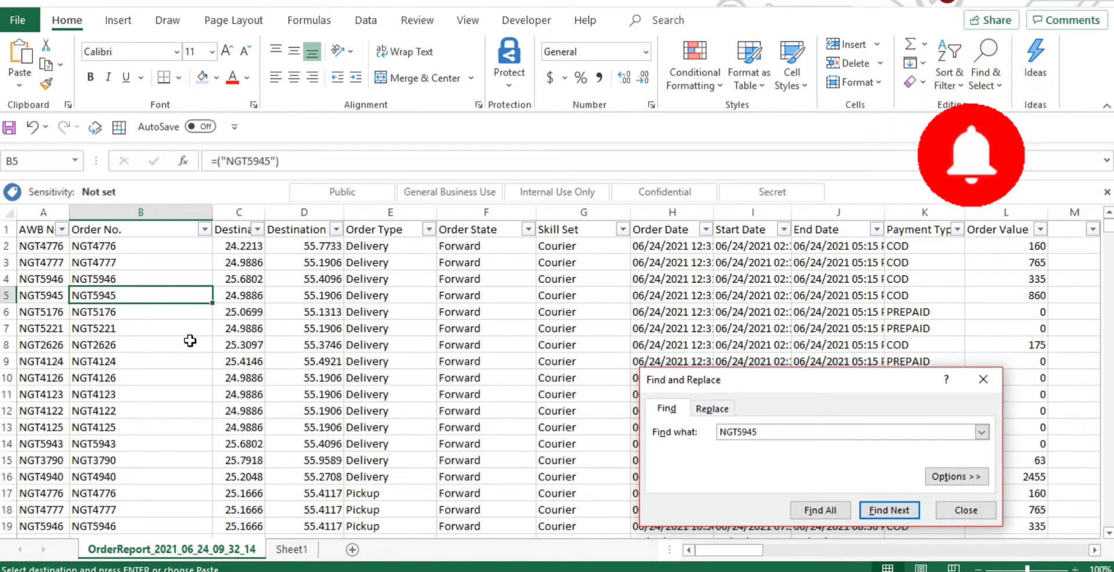
{"action": "key", "text": "Return"}
Step: Compare the payment type in row 20 of the order report with the entry in E15 of Sheet1
{"action": "left_click", "coordinate": [5, 378]}
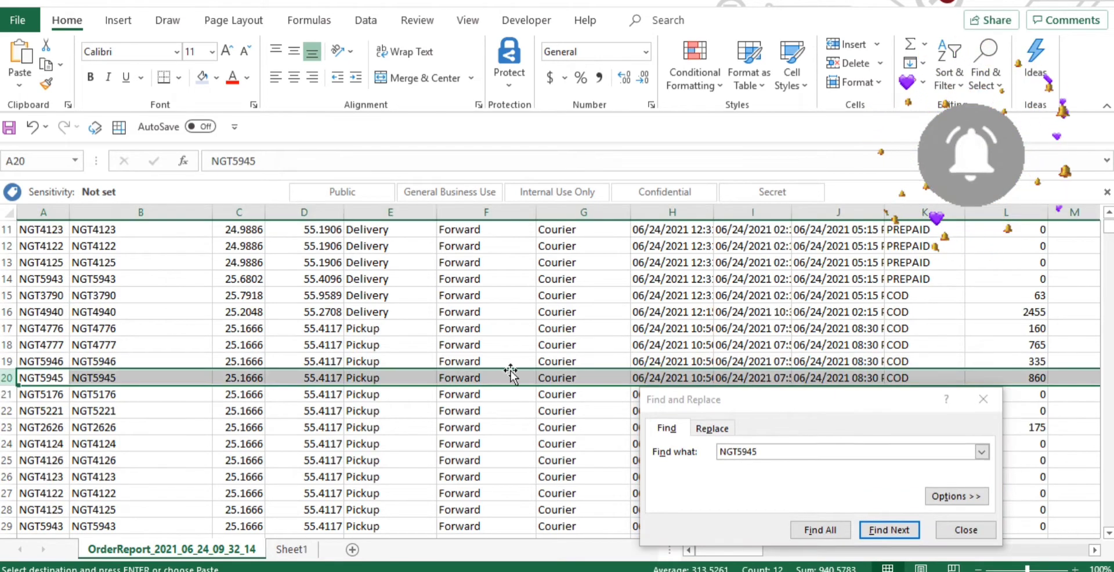
{"action": "left_click", "coordinate": [981, 401]}
{"action": "left_click", "coordinate": [921, 379]}
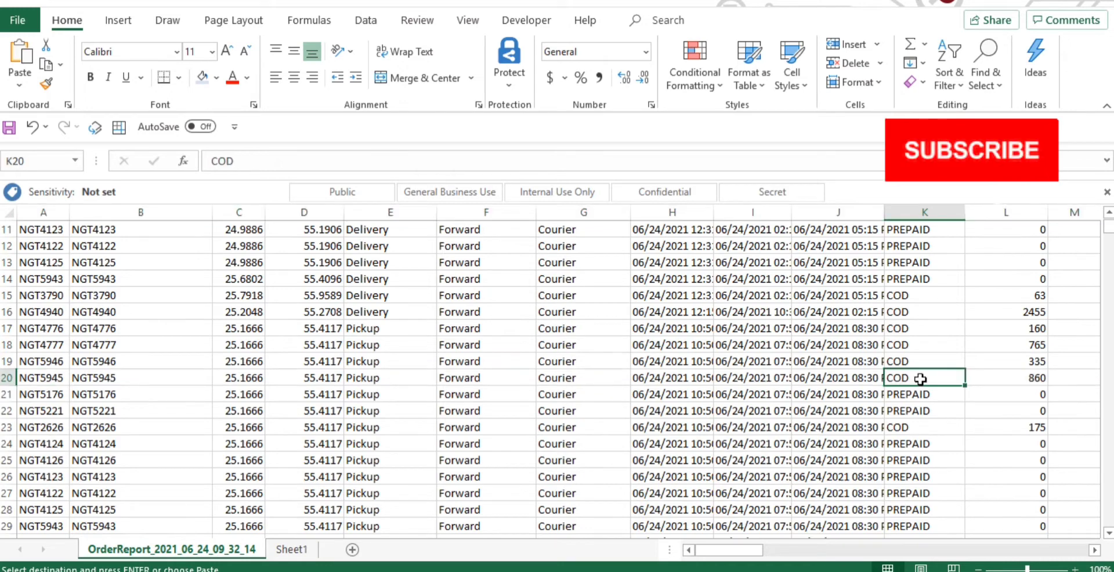
{"action": "left_click", "coordinate": [291, 549]}
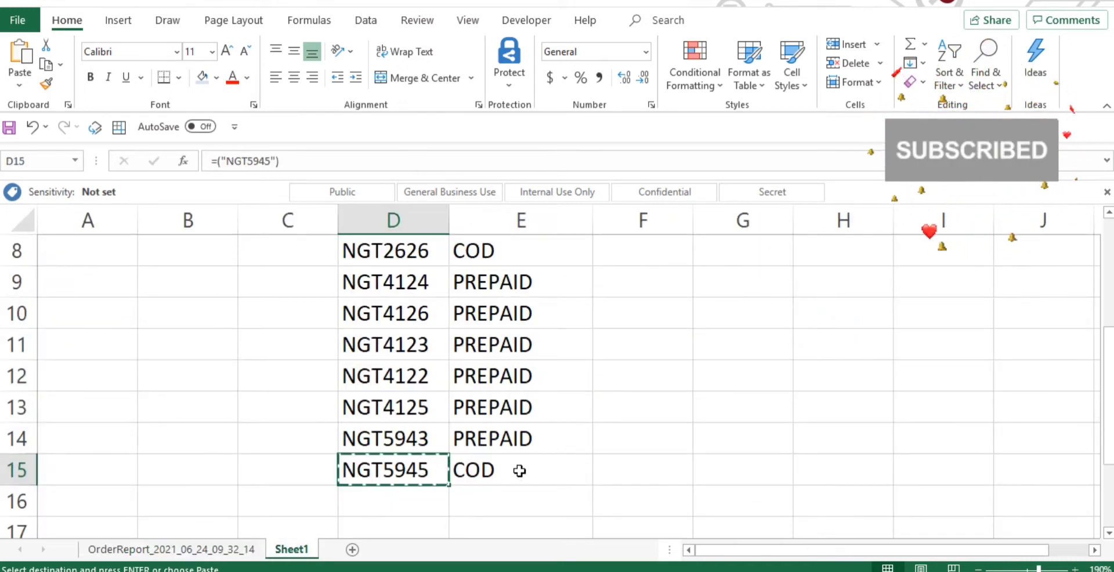
Step: Widen column F on Sheet1 to fit the order value header
{"action": "left_click", "coordinate": [424, 507]}
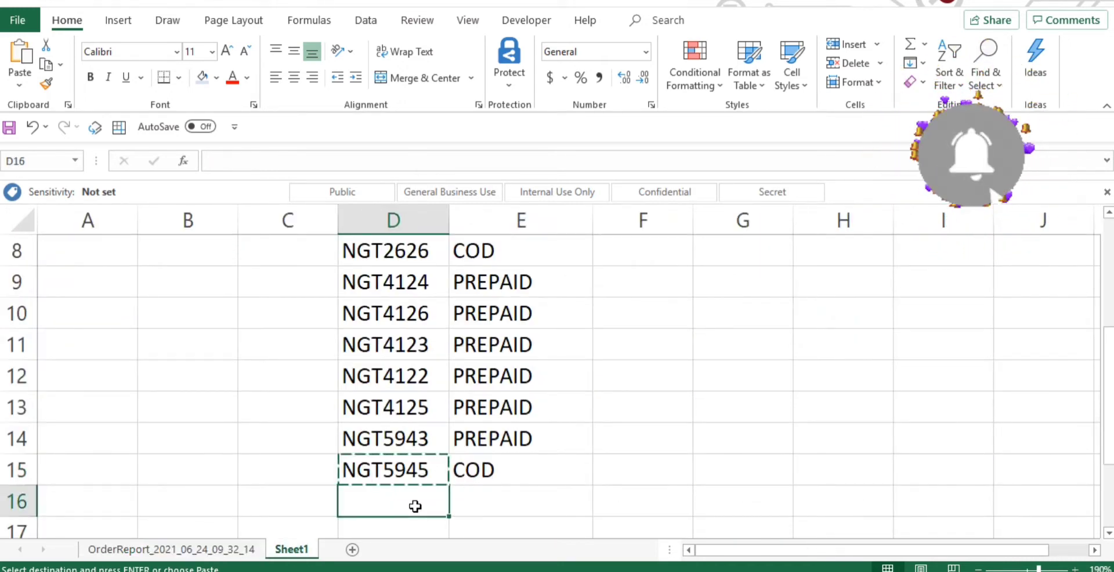
{"action": "left_click", "coordinate": [417, 441]}
{"action": "scroll", "coordinate": [580, 408], "scroll_direction": "up", "scroll_amount": 3}
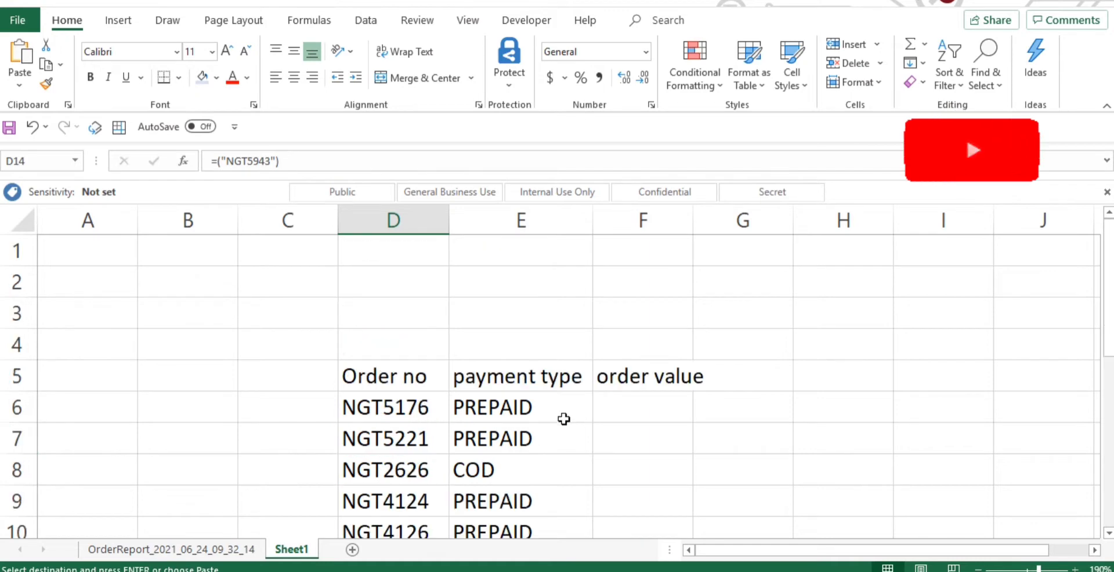
{"action": "left_click", "coordinate": [634, 408]}
{"action": "left_click_drag", "start_coordinate": [693, 220], "coordinate": [719, 220]}
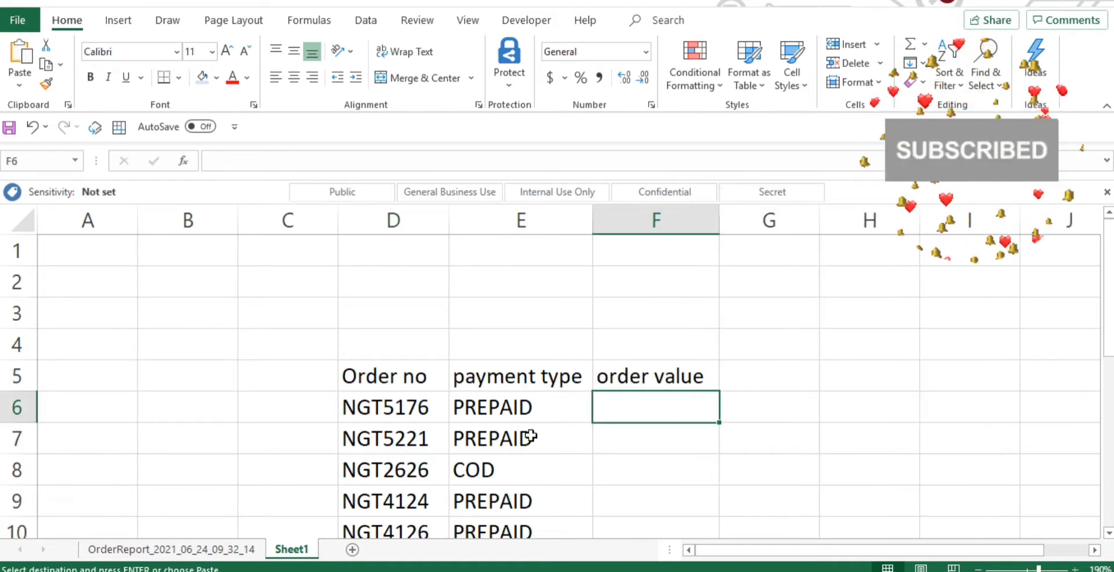
Step: Try to reuse the payment type formula from E6 in F6, and clear the pasted formula
{"action": "left_click", "coordinate": [522, 411]}
{"action": "key", "text": "ctrl+c"}
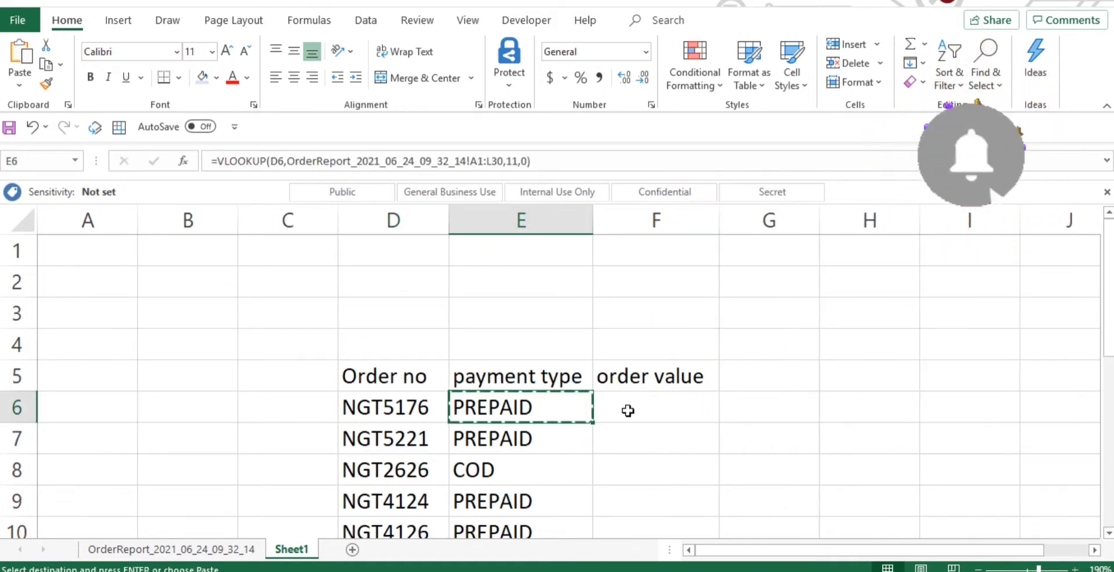
{"action": "left_click", "coordinate": [628, 409]}
{"action": "key", "text": "ctrl+v"}
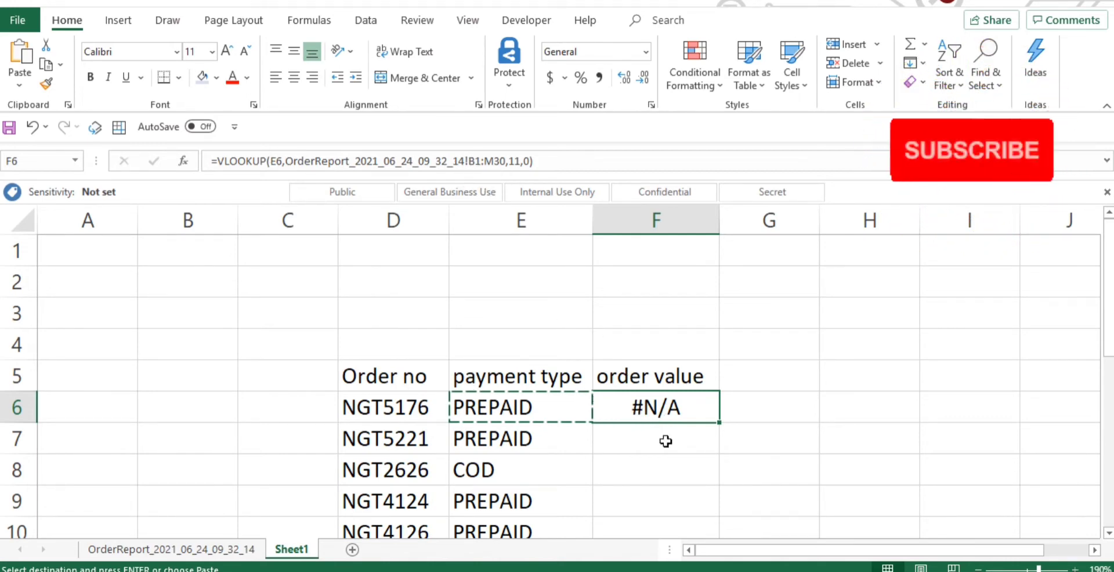
{"action": "key", "text": "Delete"}
{"action": "left_click", "coordinate": [680, 461]}
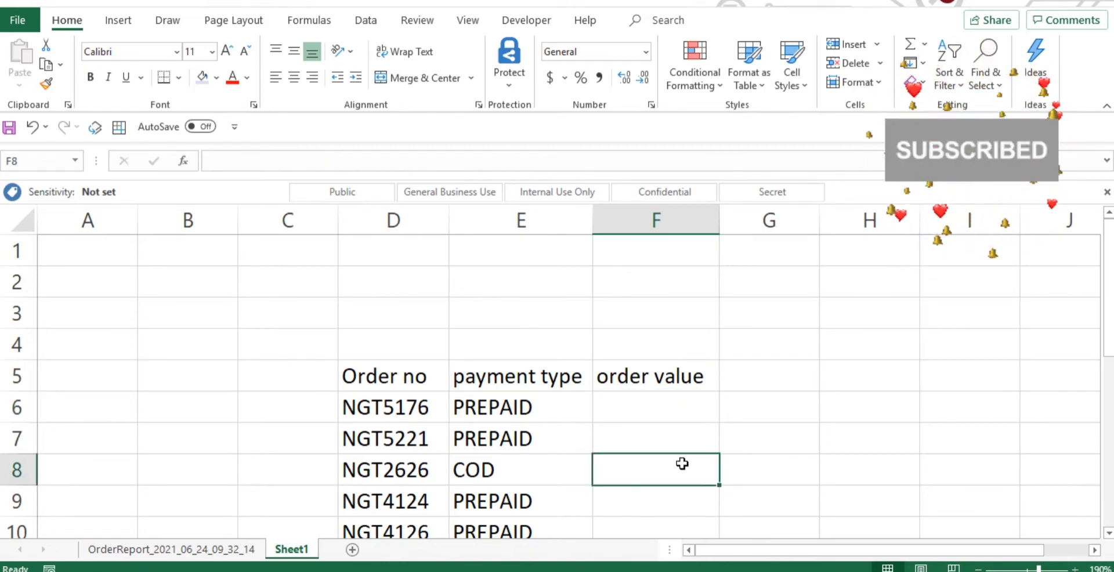
Step: Start a VLOOKUP formula in F6 with D6 as the lookup value
{"action": "left_click", "coordinate": [655, 398]}
{"action": "type", "text": "="}
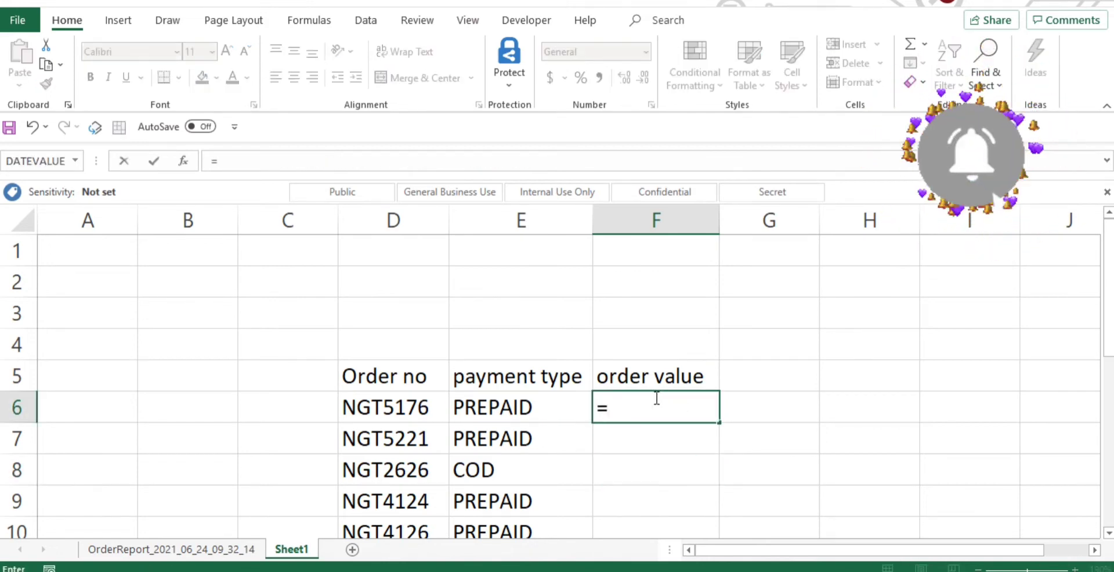
{"action": "type", "text": "vlookup("}
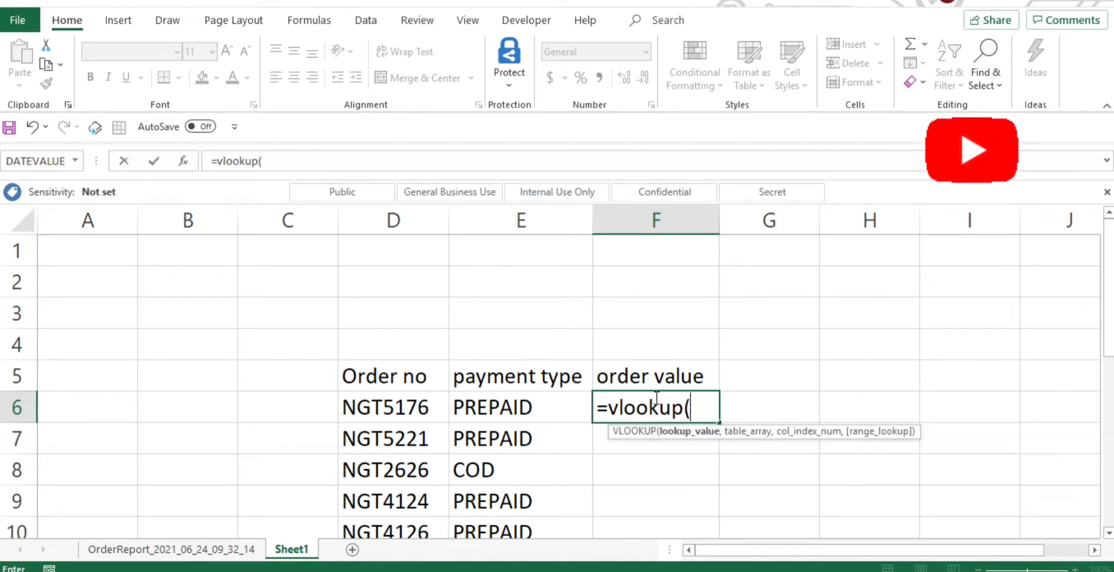
{"action": "left_click", "coordinate": [422, 407]}
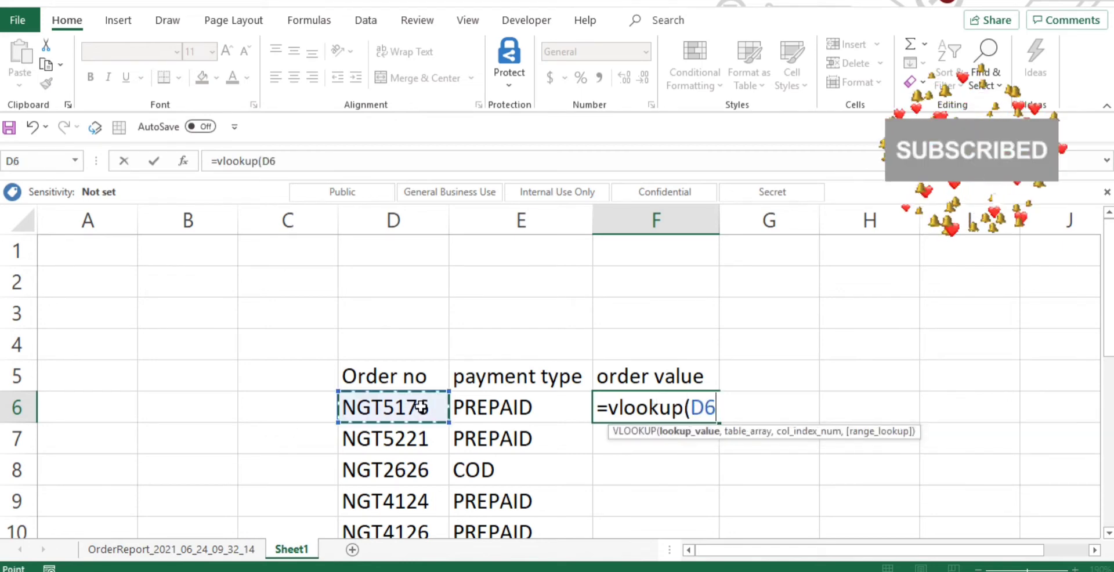
{"action": "type", "text": ","}
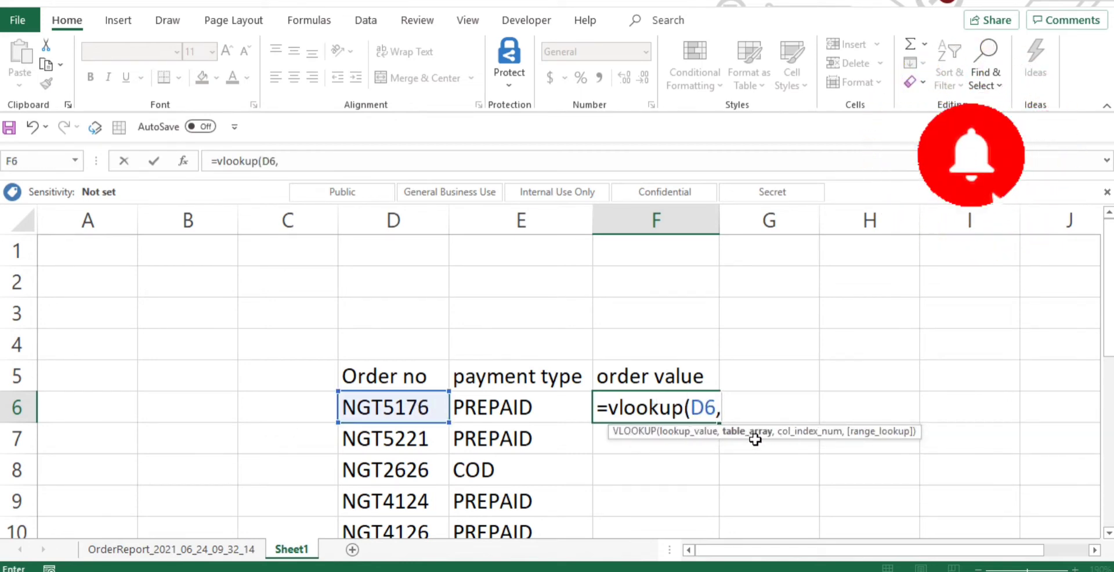
Step: Set the order value lookup's table array to A1:L30 on the OrderReport_2021_06_24_09_32_14 sheet
{"action": "left_click", "coordinate": [231, 550]}
{"action": "scroll", "coordinate": [55, 299], "scroll_direction": "up", "scroll_amount": 4}
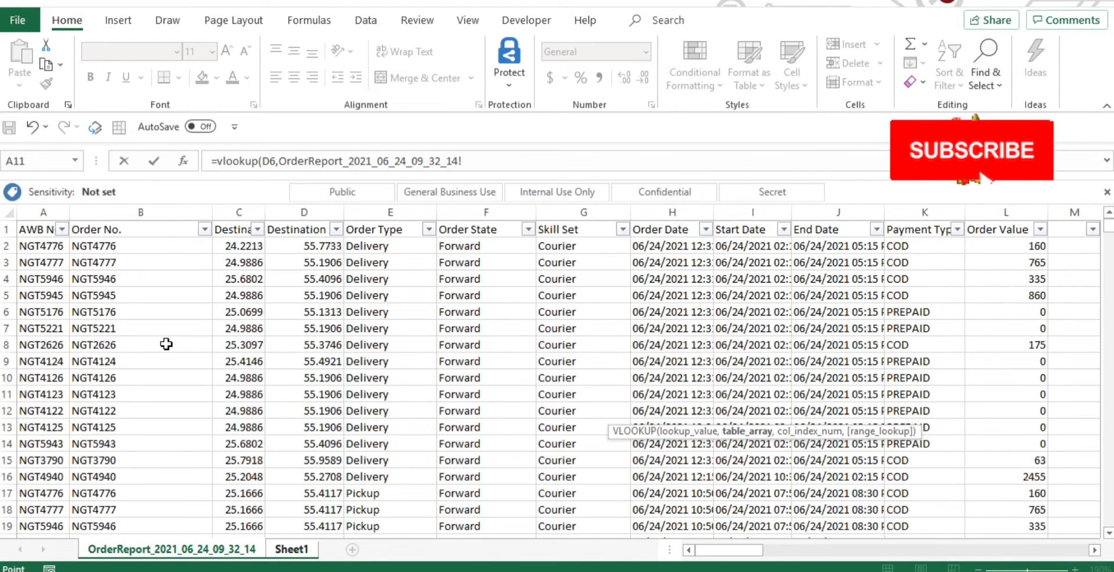
{"action": "left_click", "coordinate": [36, 231]}
{"action": "key", "text": "ctrl+shift+Right"}
{"action": "key", "text": "ctrl+shift+Down"}
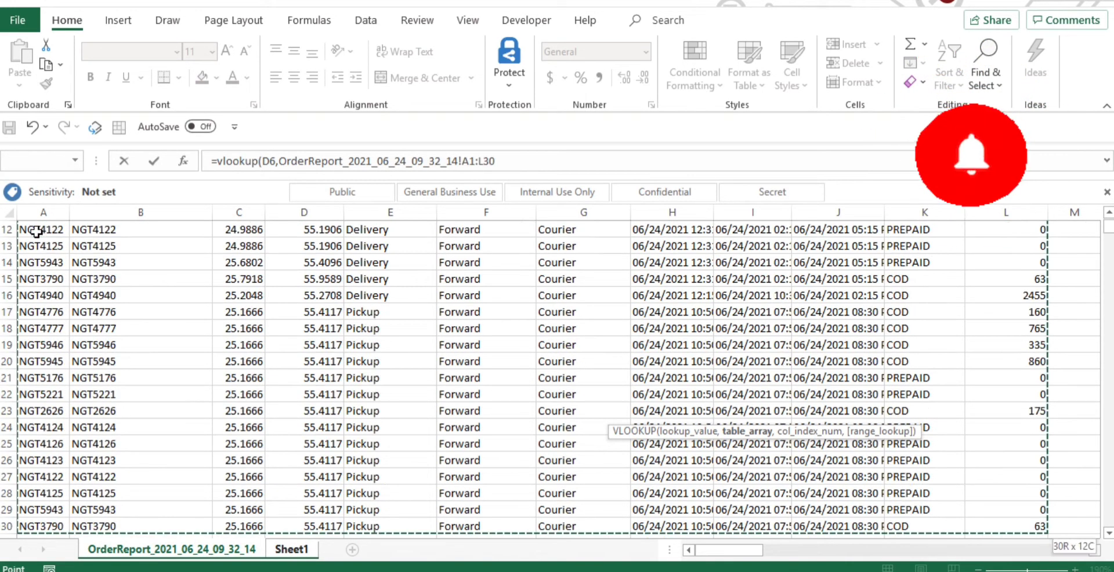
{"action": "scroll", "coordinate": [35, 231], "scroll_direction": "up", "scroll_amount": 4}
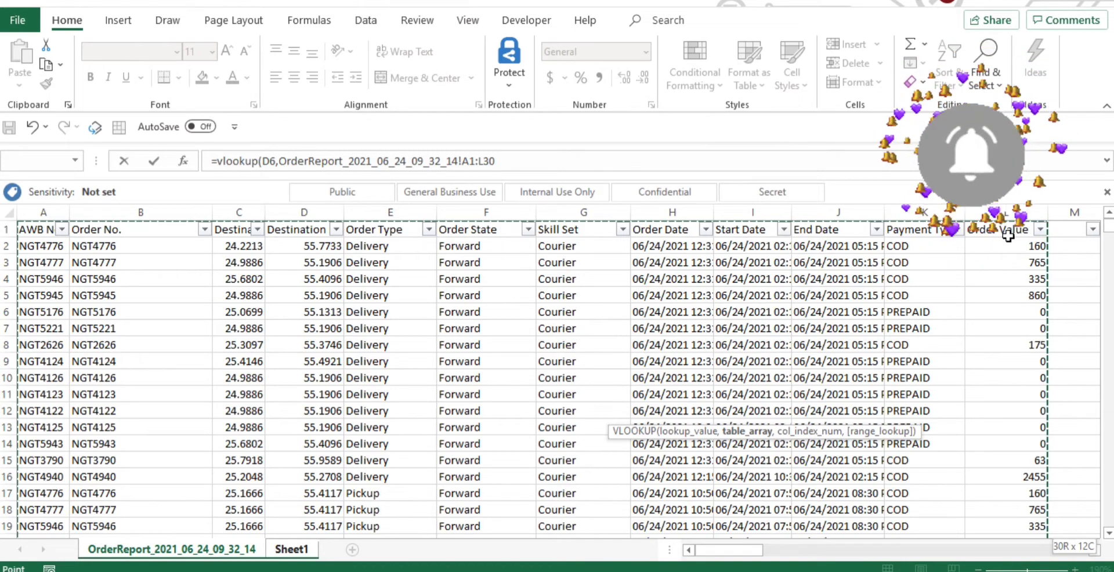
Step: Complete the order value VLOOKUP with column index 12 and range lookup 0 for an exact match
{"action": "left_click", "coordinate": [513, 162]}
{"action": "type", "text": ","}
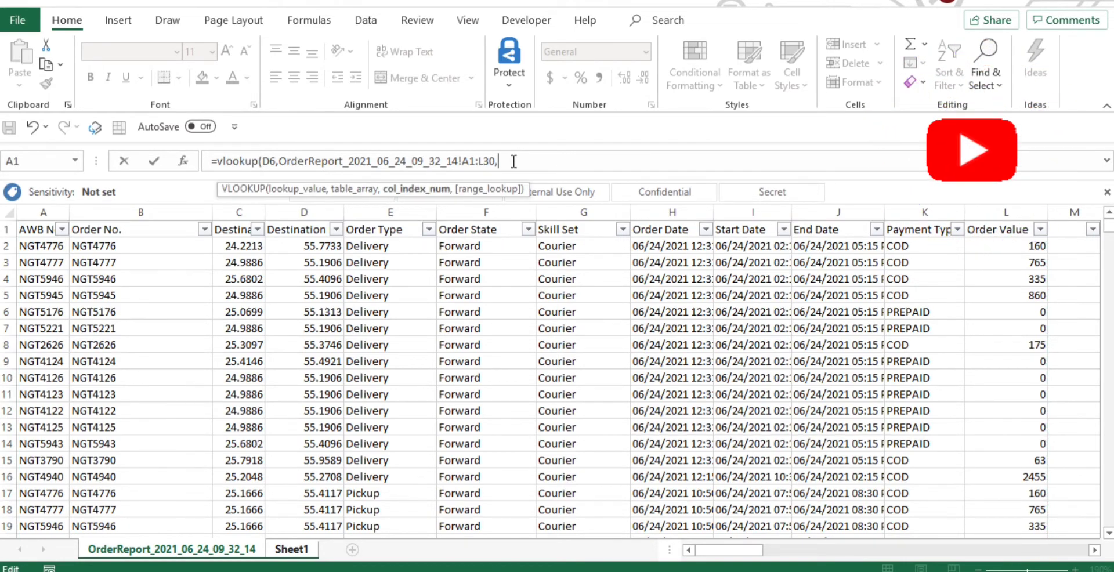
{"action": "type", "text": "12,"}
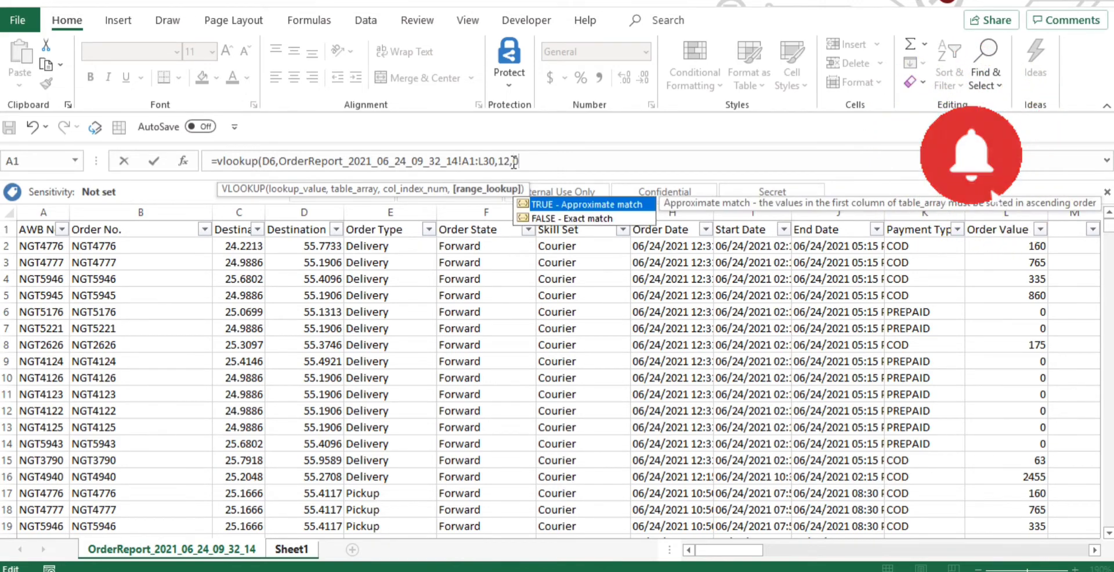
{"action": "type", "text": "0)"}
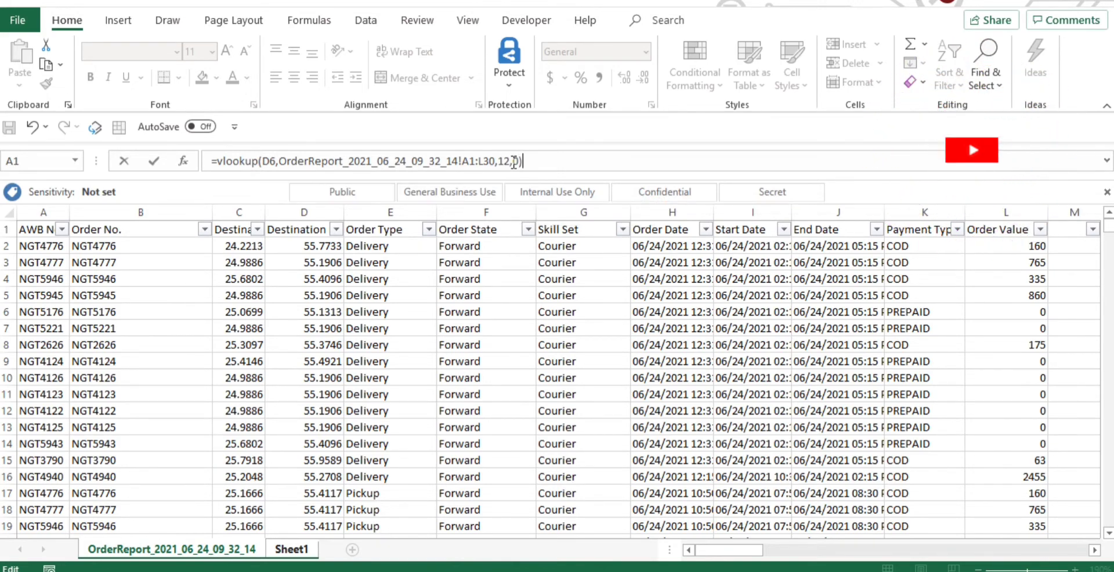
{"action": "key", "text": "Return"}
Step: Fill the order value formula from F6 down to F15
{"action": "left_click", "coordinate": [664, 400]}
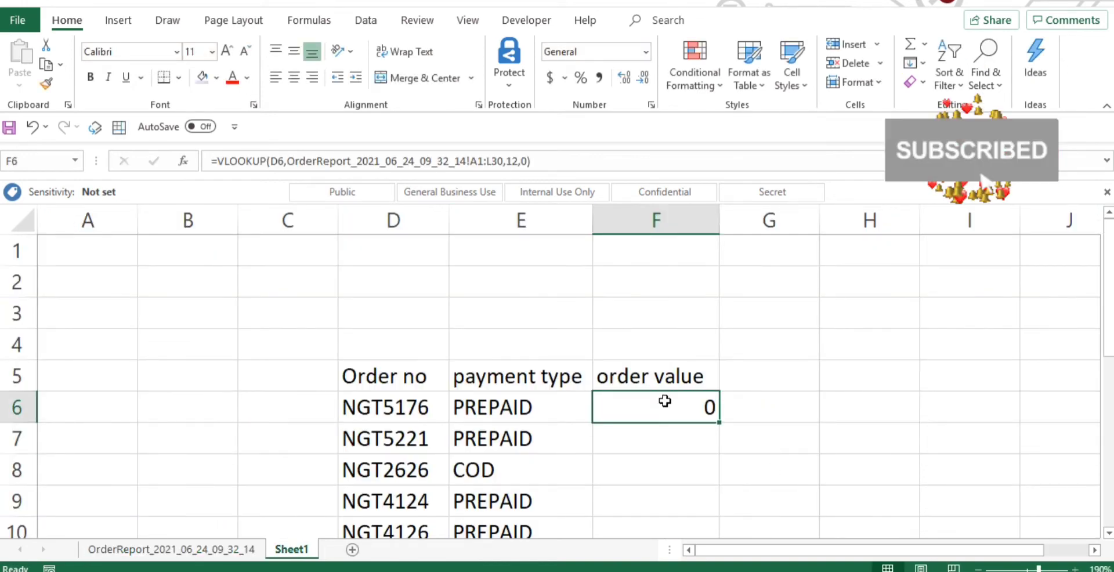
{"action": "left_click_drag", "start_coordinate": [720, 423], "coordinate": [708, 470]}
{"action": "scroll", "coordinate": [690, 410], "scroll_direction": "up", "scroll_amount": 3}
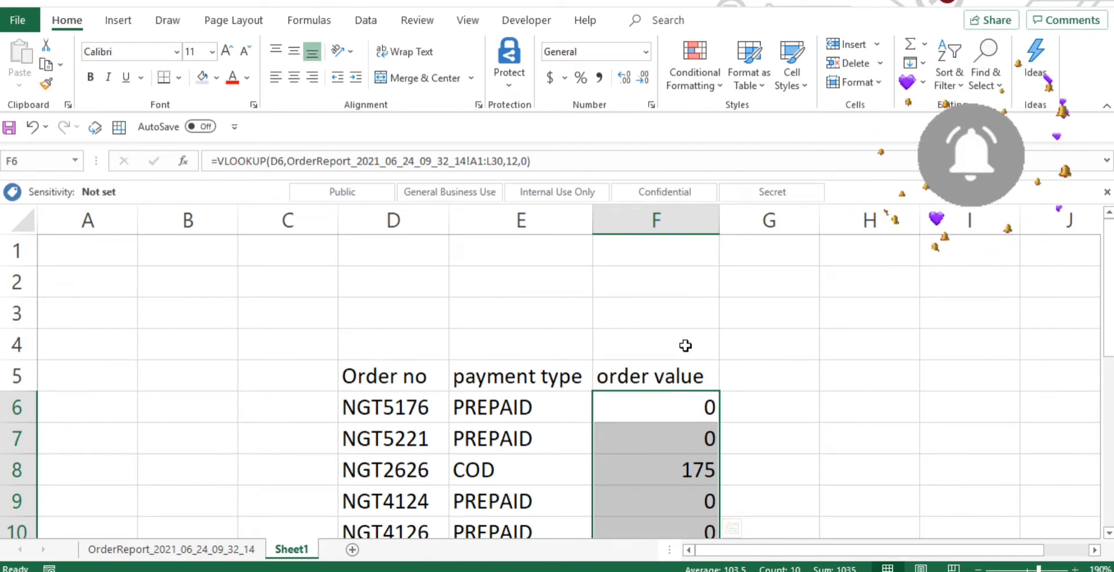
{"action": "scroll", "coordinate": [699, 455], "scroll_direction": "down", "scroll_amount": 3}
{"action": "scroll", "coordinate": [685, 378], "scroll_direction": "up", "scroll_amount": 3}
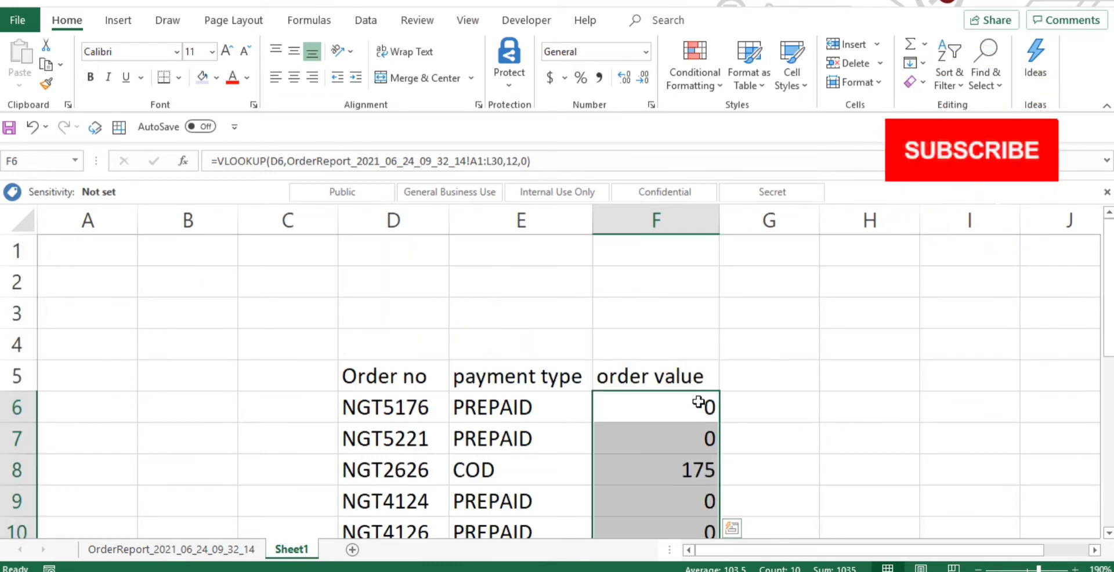
Step: Compare the order value in row 8 of Sheet1 with the same order's entry in the order report
{"action": "left_click", "coordinate": [641, 478]}
{"action": "left_click", "coordinate": [429, 472]}
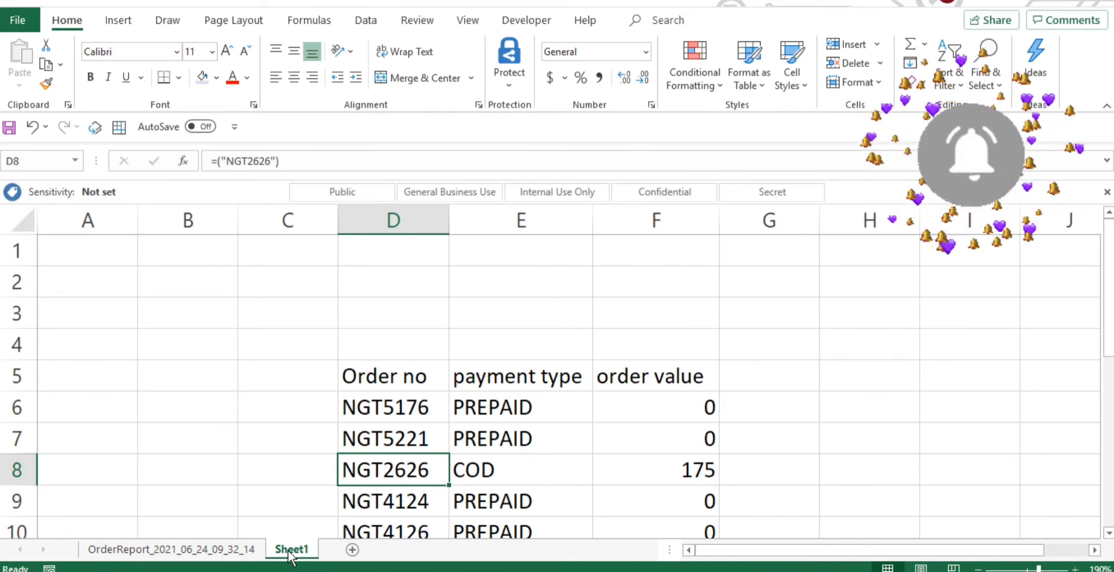
{"action": "left_click", "coordinate": [181, 554]}
{"action": "left_click", "coordinate": [122, 348]}
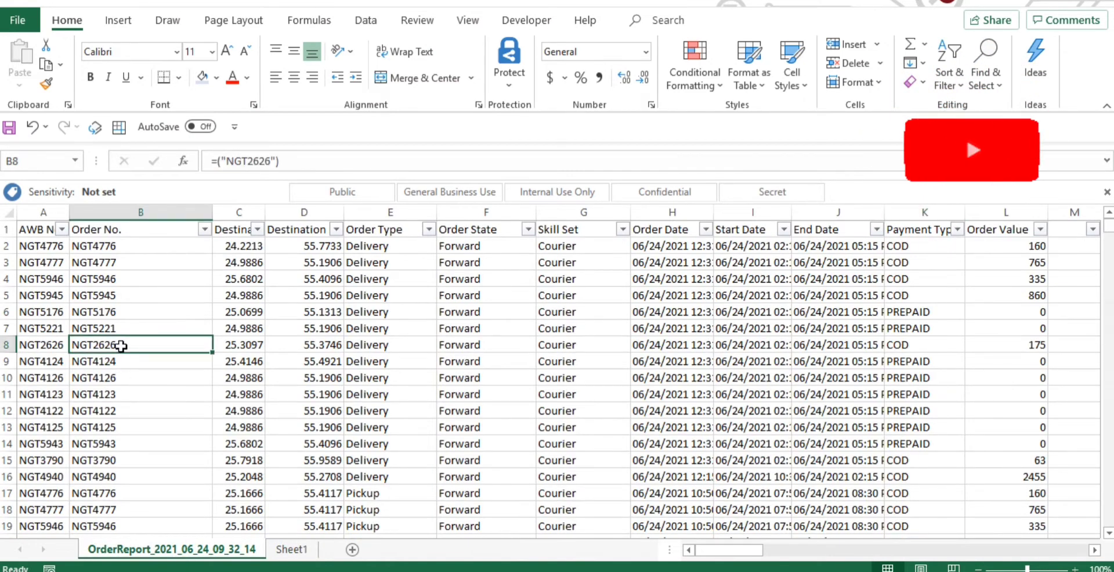
{"action": "left_click", "coordinate": [7, 344]}
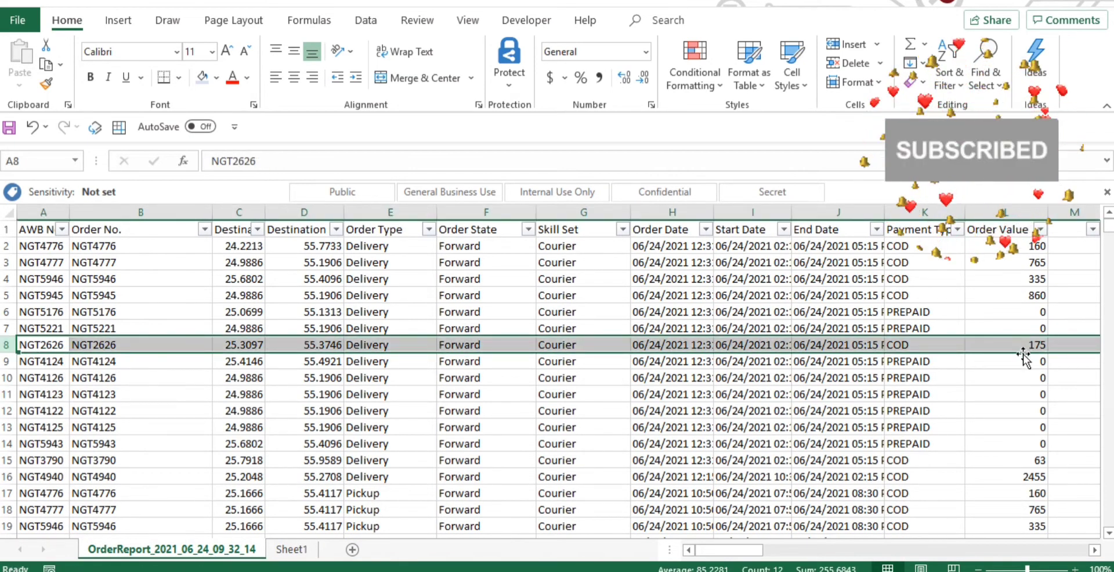
{"action": "left_click", "coordinate": [307, 550]}
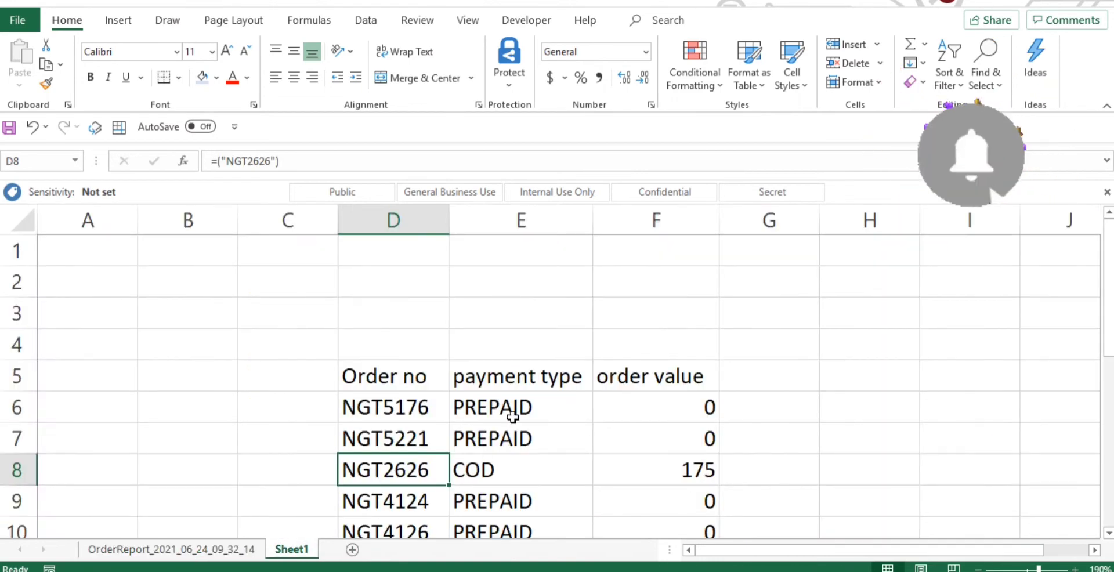
Step: Check the order value in row 9 of Sheet1 against the matching row of the order report
{"action": "left_click", "coordinate": [418, 438]}
{"action": "left_click", "coordinate": [427, 505]}
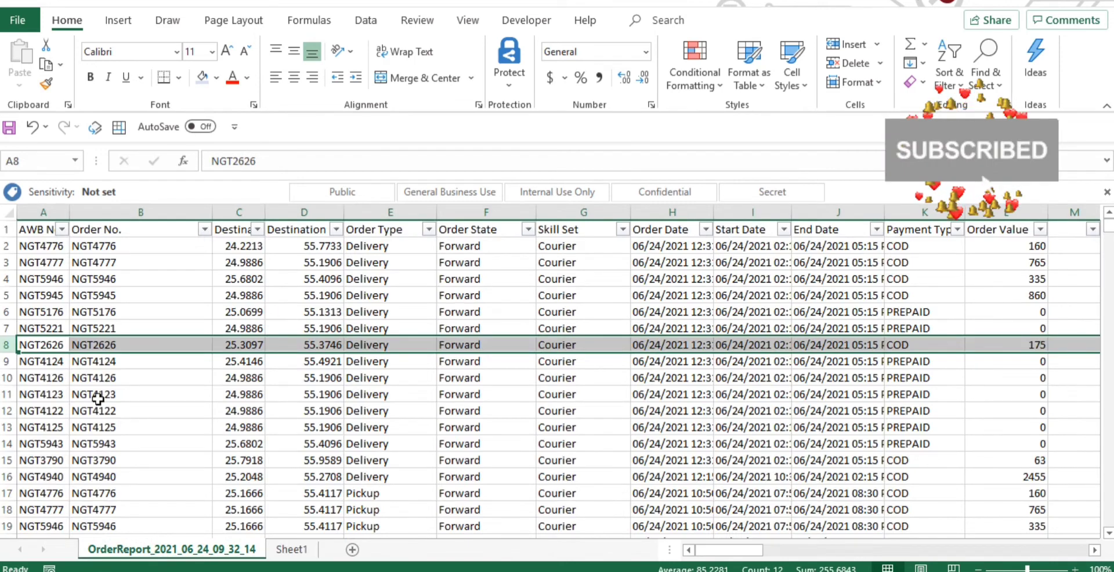
{"action": "left_click", "coordinate": [115, 362]}
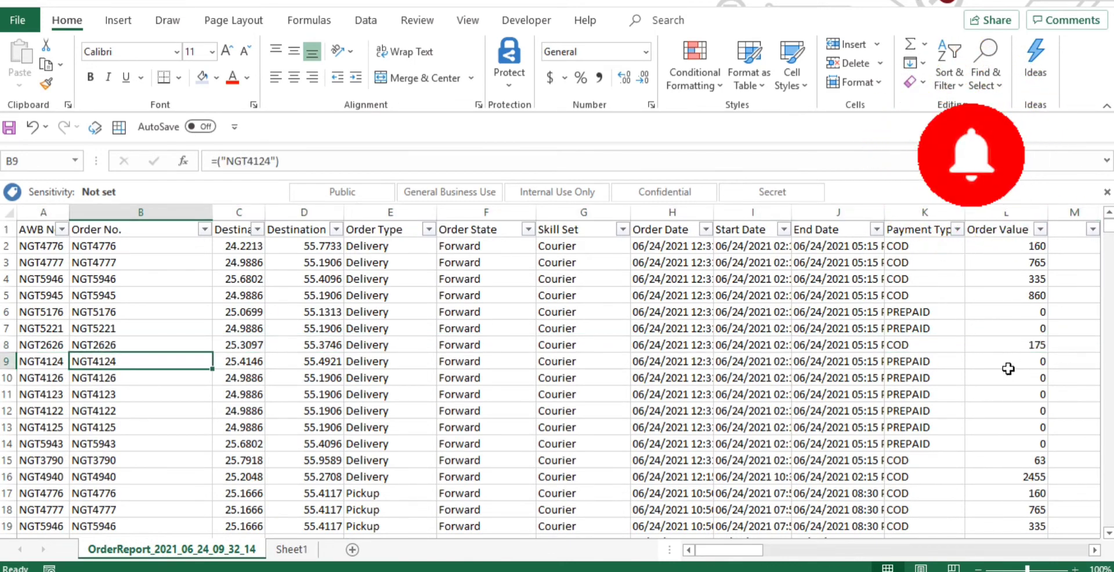
{"action": "left_click", "coordinate": [292, 549]}
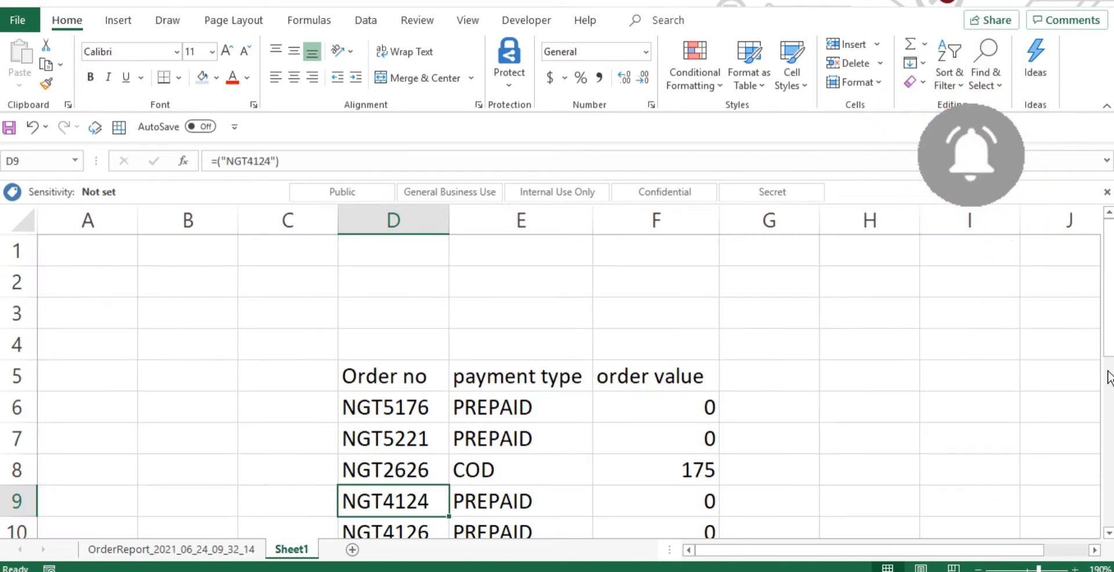
Step: Copy the order number from D15 of Sheet1 for checking against the order report
{"action": "left_click_drag", "start_coordinate": [1106, 354], "coordinate": [1102, 447]}
{"action": "left_click", "coordinate": [690, 503]}
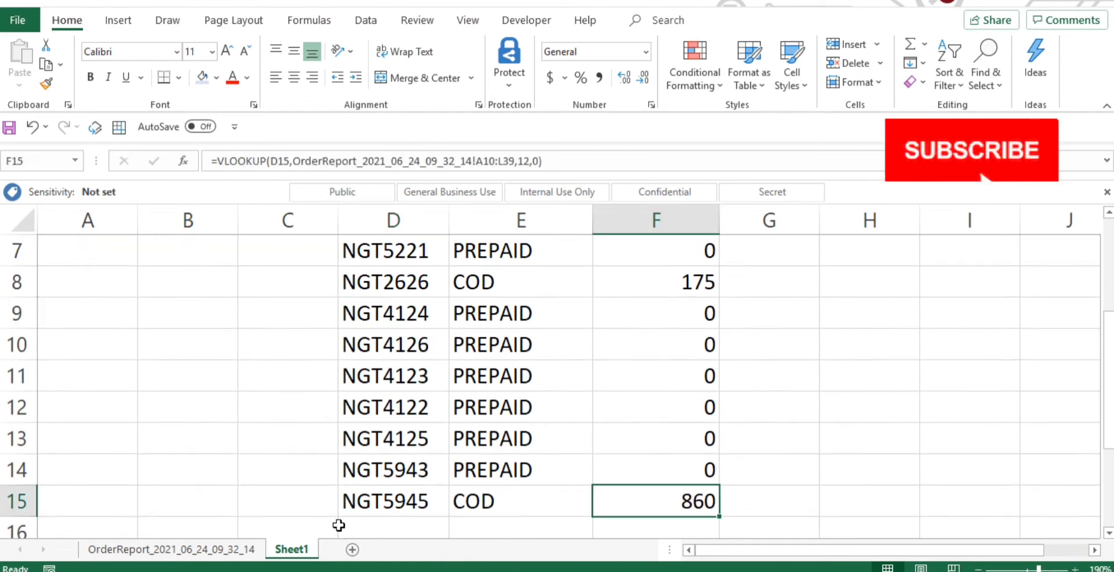
{"action": "left_click", "coordinate": [202, 550]}
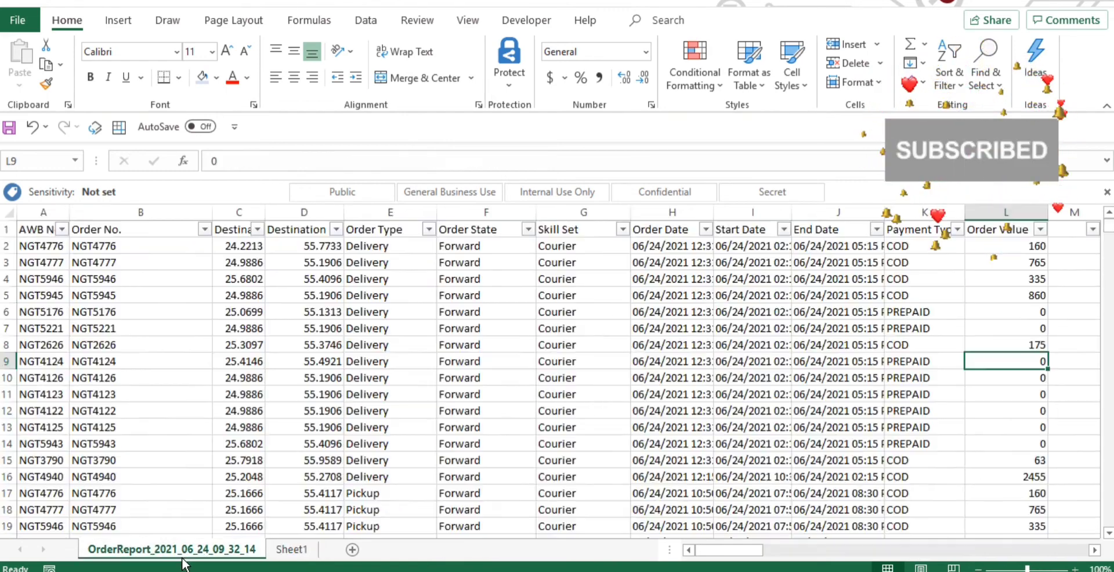
{"action": "left_click", "coordinate": [169, 426]}
{"action": "left_click", "coordinate": [291, 549]}
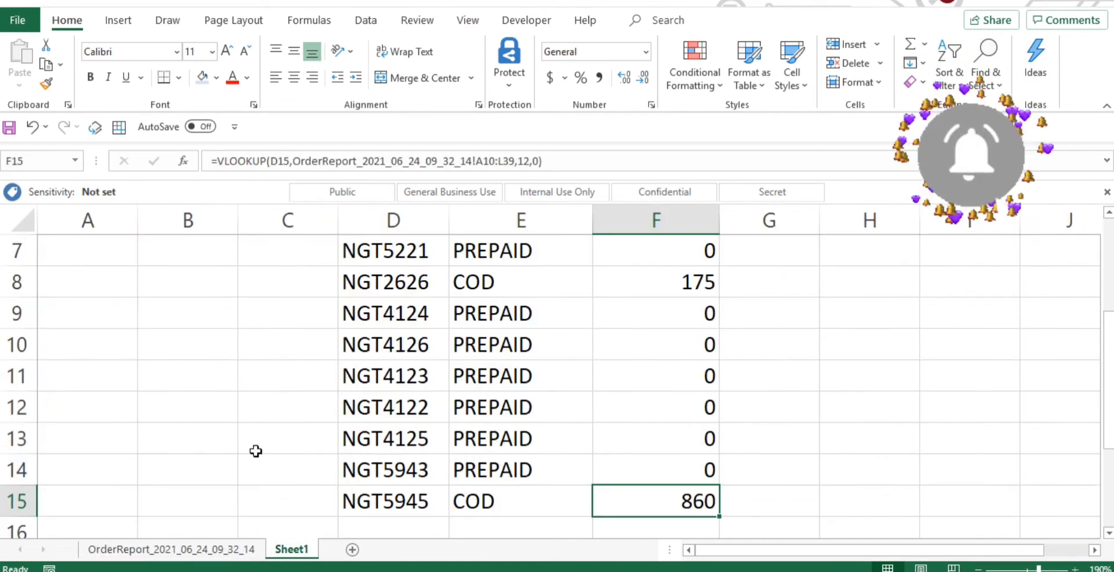
{"action": "left_click", "coordinate": [439, 501]}
{"action": "key", "text": "ctrl+c"}
Step: Search the order report for the copied order number and compare its payment type and order value with row 15 of Sheet1
{"action": "left_click", "coordinate": [219, 549]}
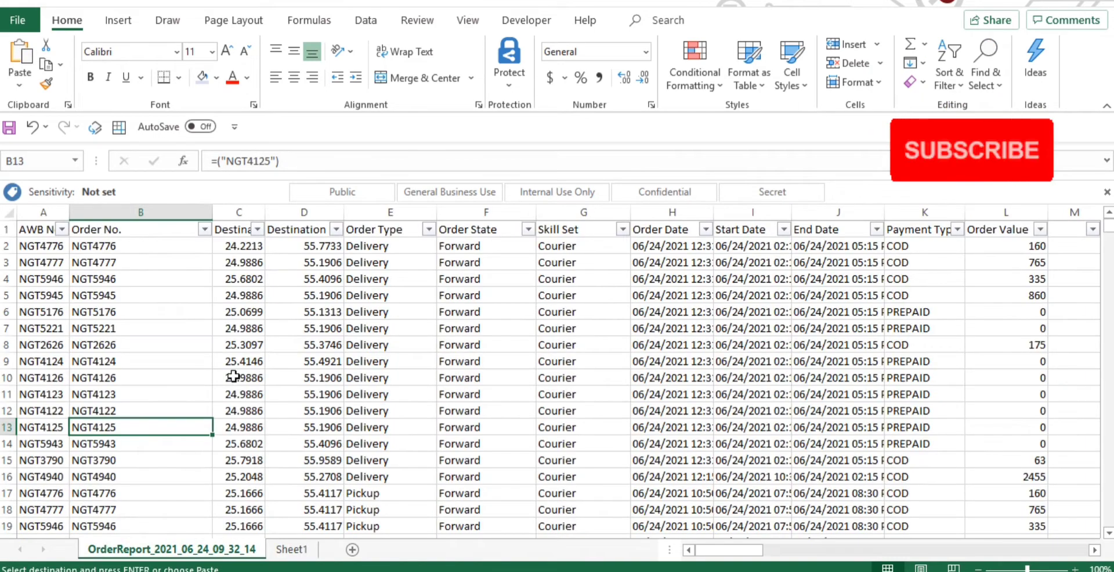
{"action": "left_click", "coordinate": [206, 377]}
{"action": "key", "text": "ctrl+f"}
{"action": "key", "text": "ctrl+v"}
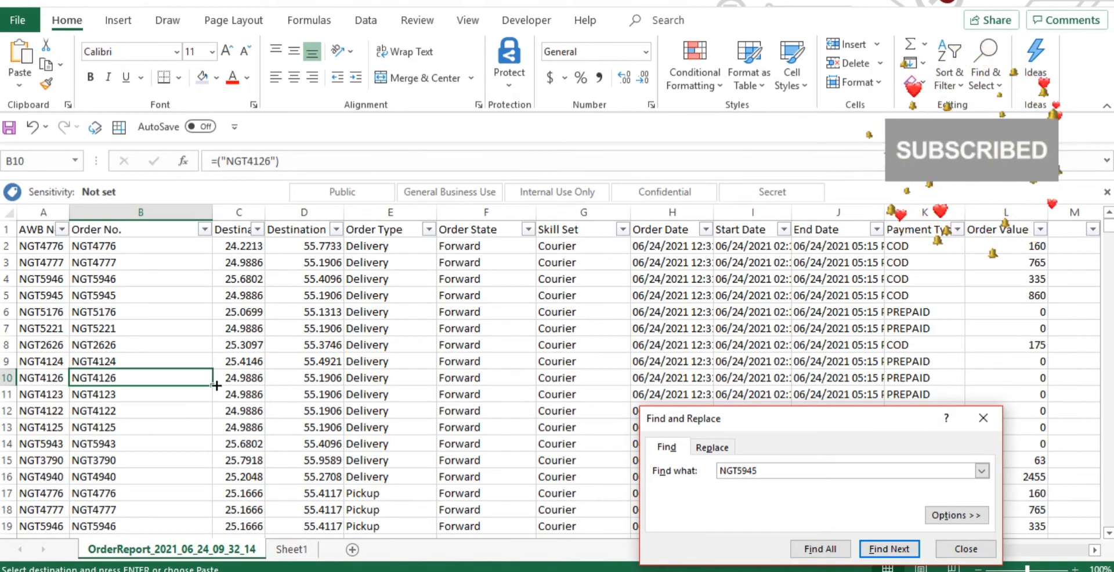
{"action": "key", "text": "Return"}
{"action": "left_click", "coordinate": [6, 377]}
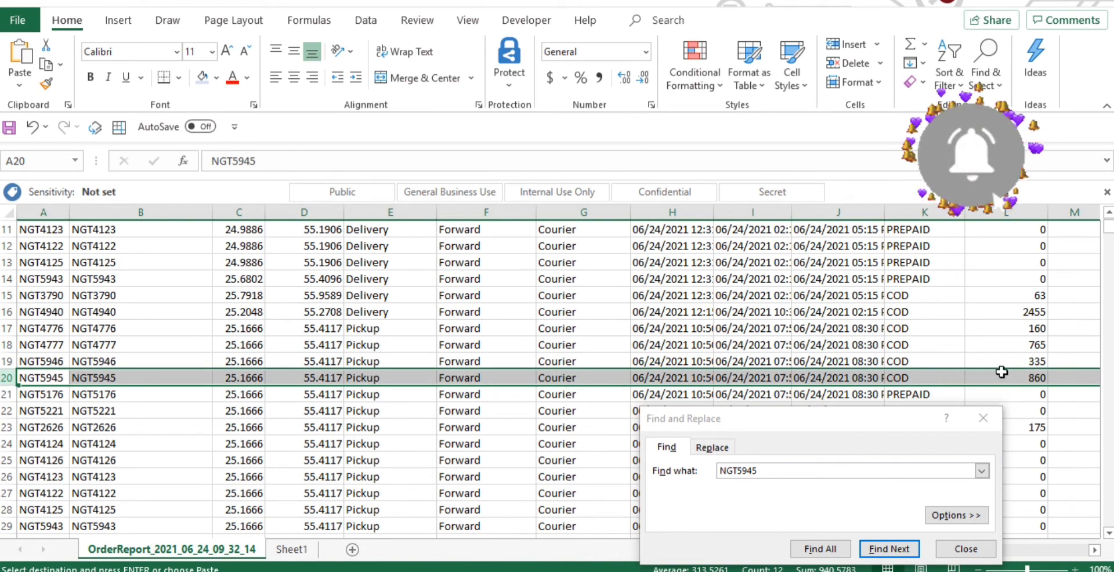
{"action": "left_click", "coordinate": [984, 418]}
{"action": "left_click", "coordinate": [291, 549]}
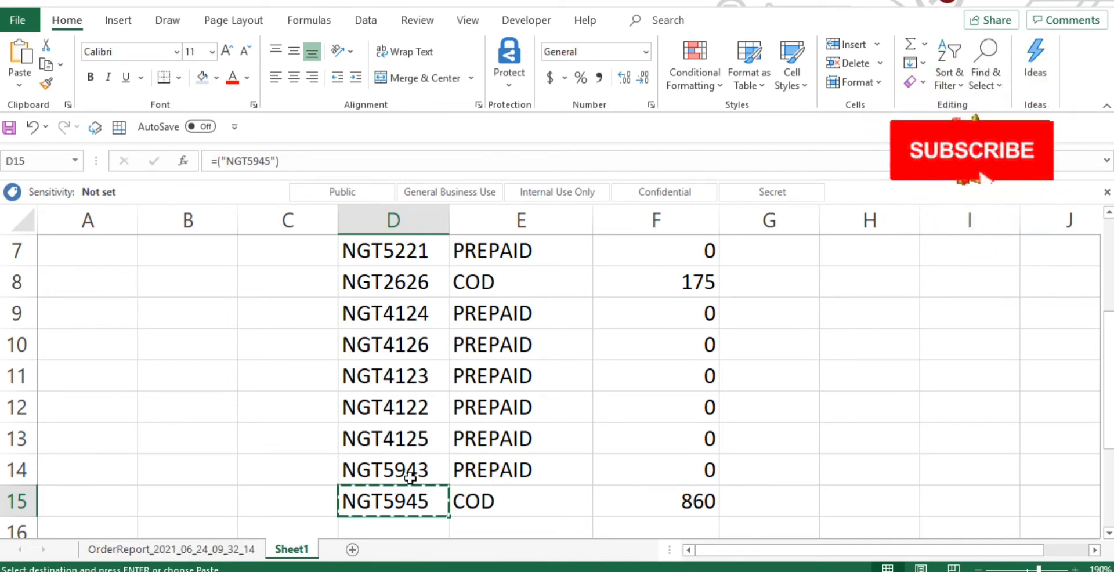
{"action": "scroll", "coordinate": [443, 470], "scroll_direction": "up", "scroll_amount": 2}
{"action": "scroll", "coordinate": [699, 434], "scroll_direction": "down", "scroll_amount": 3}
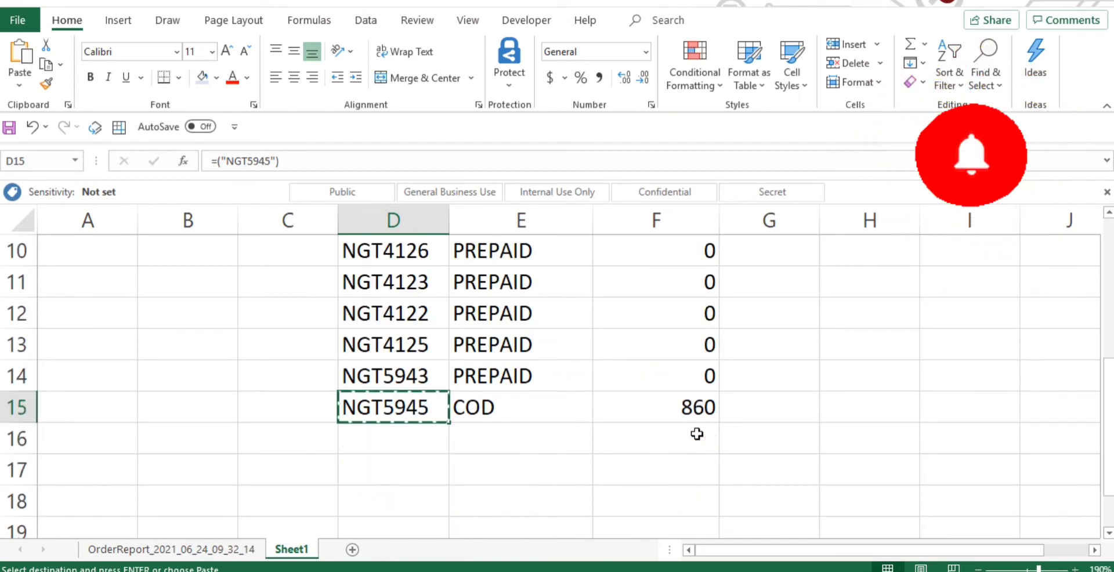
{"action": "scroll", "coordinate": [608, 416], "scroll_direction": "up", "scroll_amount": 3}
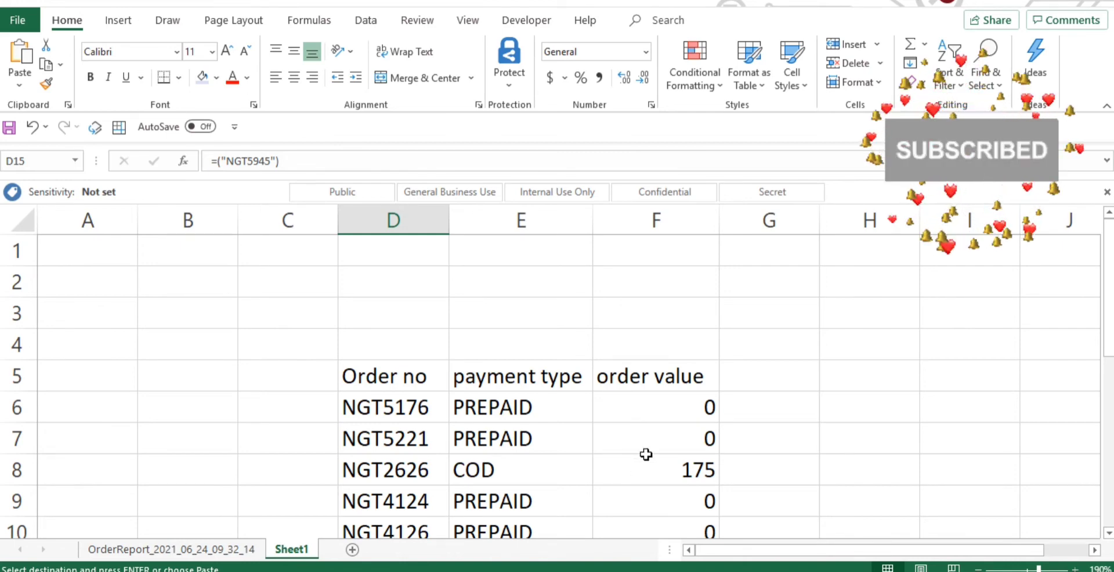
Step: Fill the order number from D15 down into D16 on Sheet1
{"action": "left_click_drag", "start_coordinate": [1105, 339], "coordinate": [1079, 477]}
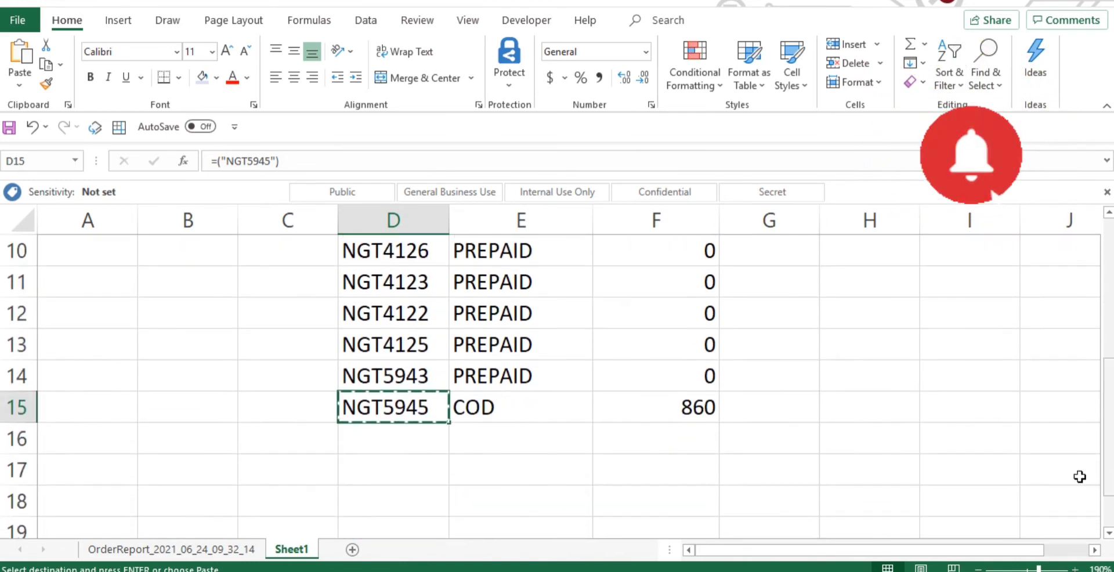
{"action": "left_click", "coordinate": [513, 461]}
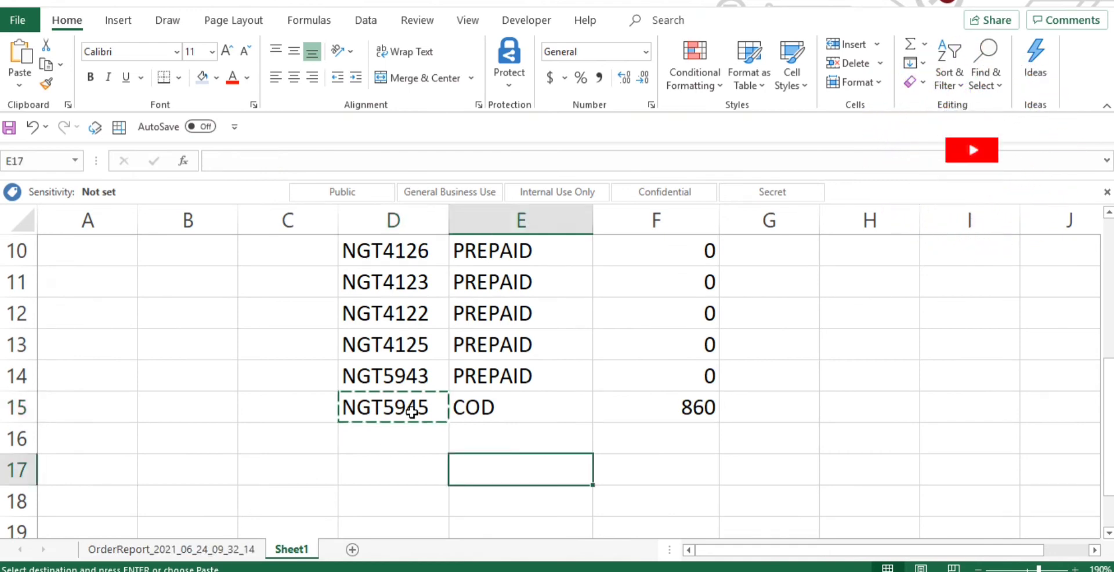
{"action": "left_click", "coordinate": [408, 402]}
{"action": "left_click_drag", "start_coordinate": [448, 423], "coordinate": [447, 453]}
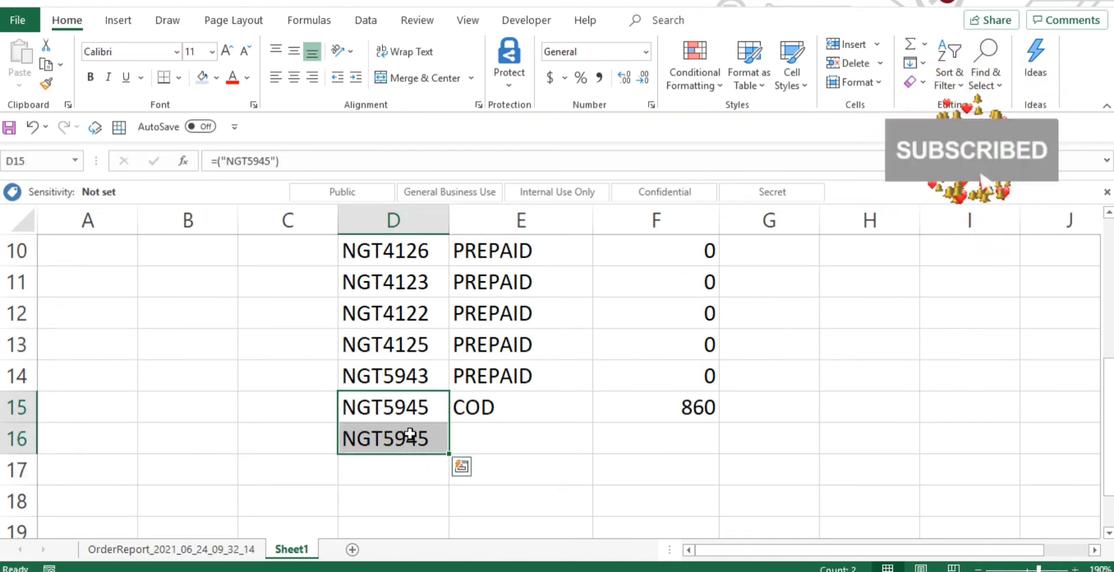
Step: Edit the formula in D16 so that it holds a made-up test order number
{"action": "left_click", "coordinate": [410, 436]}
{"action": "left_click", "coordinate": [269, 161]}
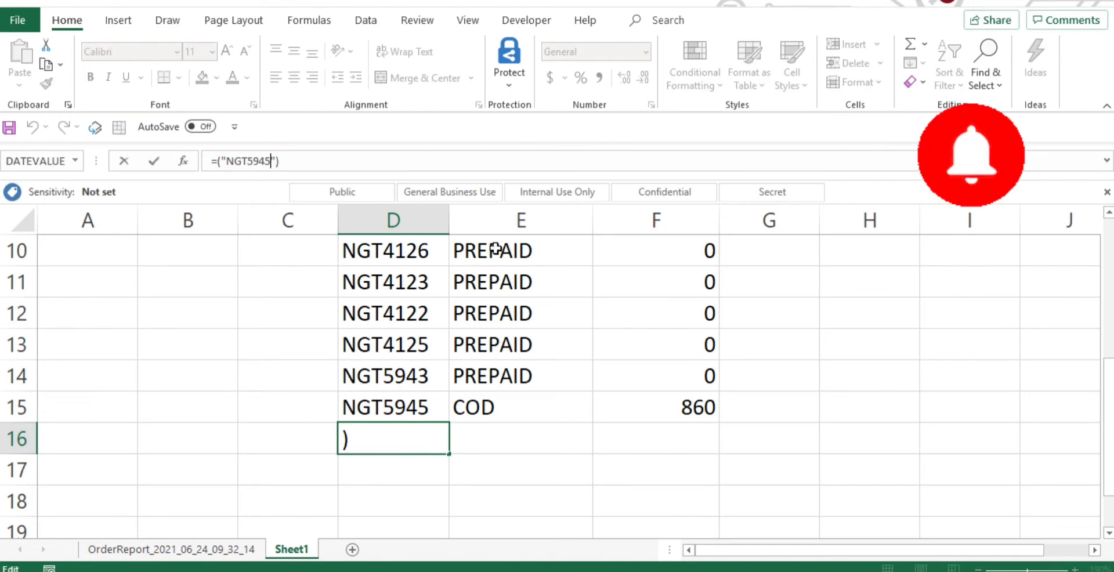
{"action": "key", "text": "BackSpace"}
{"action": "key", "text": "BackSpace"}
{"action": "key", "text": "BackSpace"}
{"action": "type", "text": "23"}
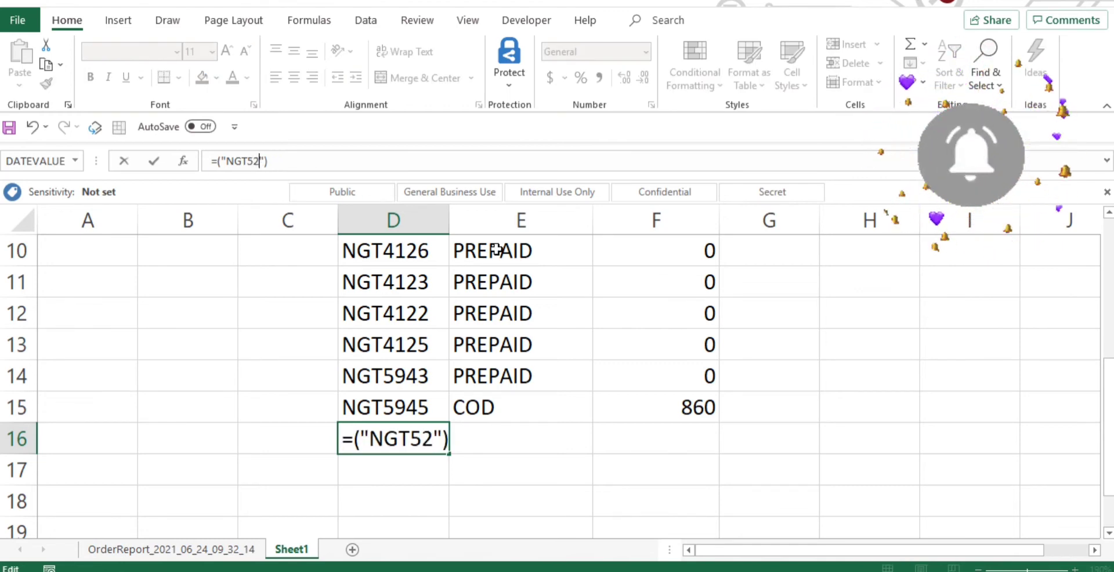
{"action": "type", "text": "33"}
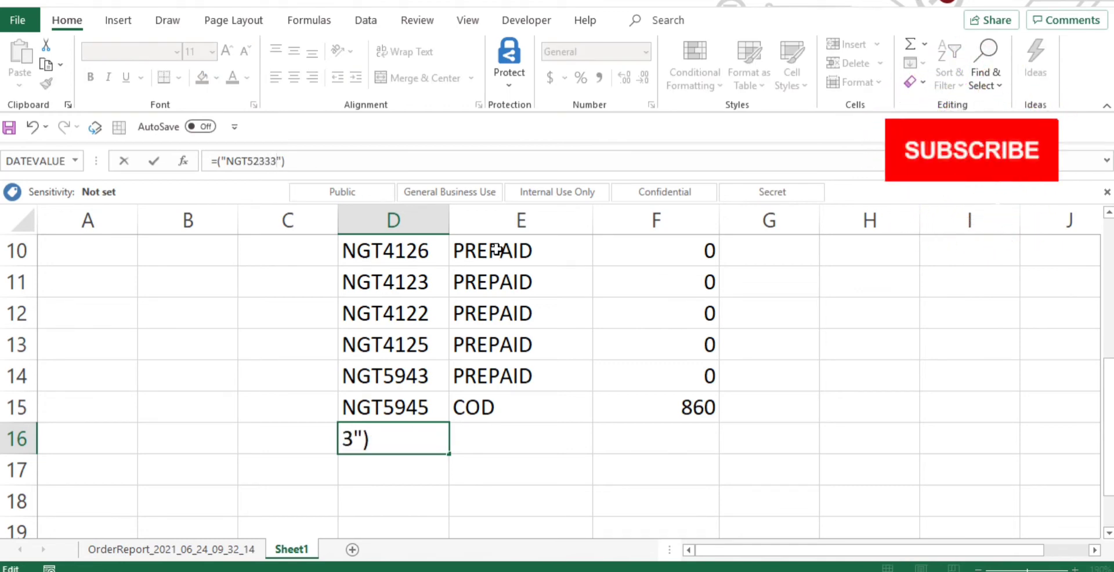
{"action": "key", "text": "Return"}
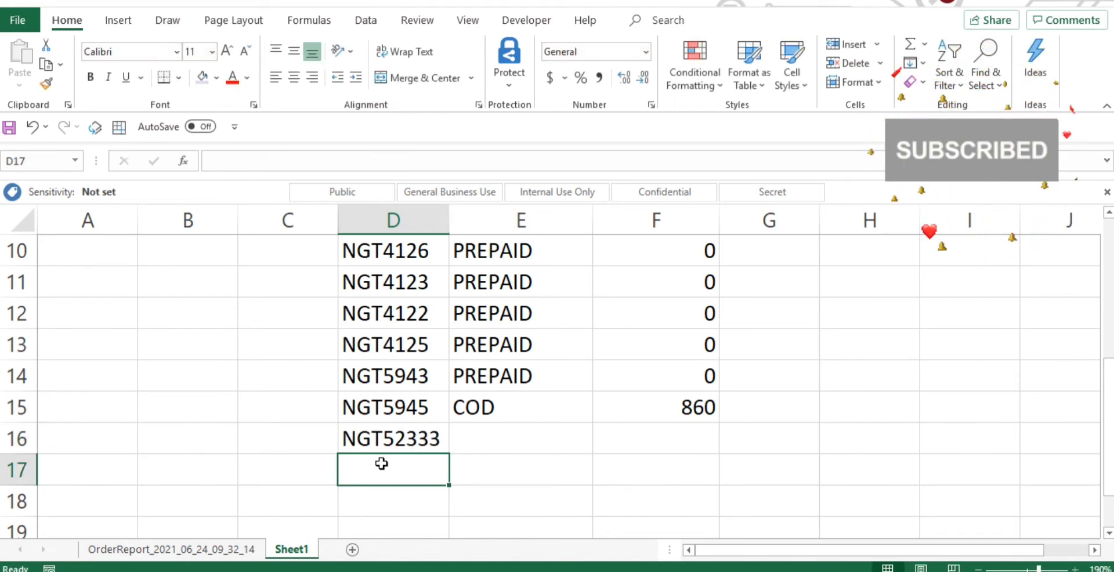
Step: Fill the payment type and order value VLOOKUP formulas from E15 and F15 down to row 16
{"action": "left_click", "coordinate": [393, 438]}
{"action": "left_click", "coordinate": [507, 416]}
{"action": "left_click_drag", "start_coordinate": [592, 423], "coordinate": [597, 452]}
{"action": "left_click", "coordinate": [694, 415]}
{"action": "left_click_drag", "start_coordinate": [719, 424], "coordinate": [673, 447]}
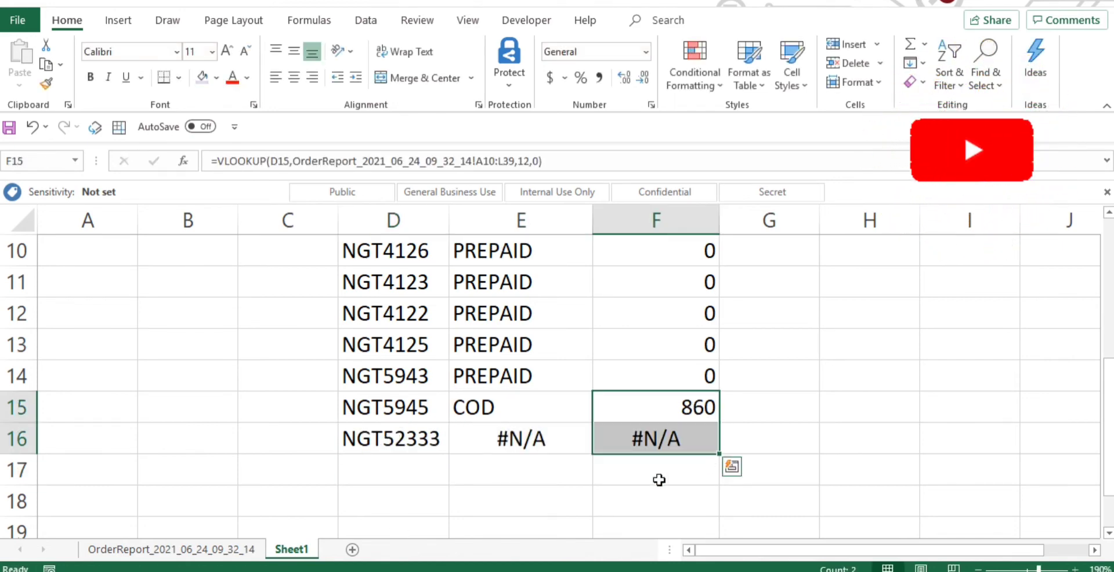
Step: Search the order report for the test order number from D16, then return to Sheet1
{"action": "left_click", "coordinate": [378, 432]}
{"action": "key", "text": "ctrl+c"}
{"action": "left_click", "coordinate": [171, 548]}
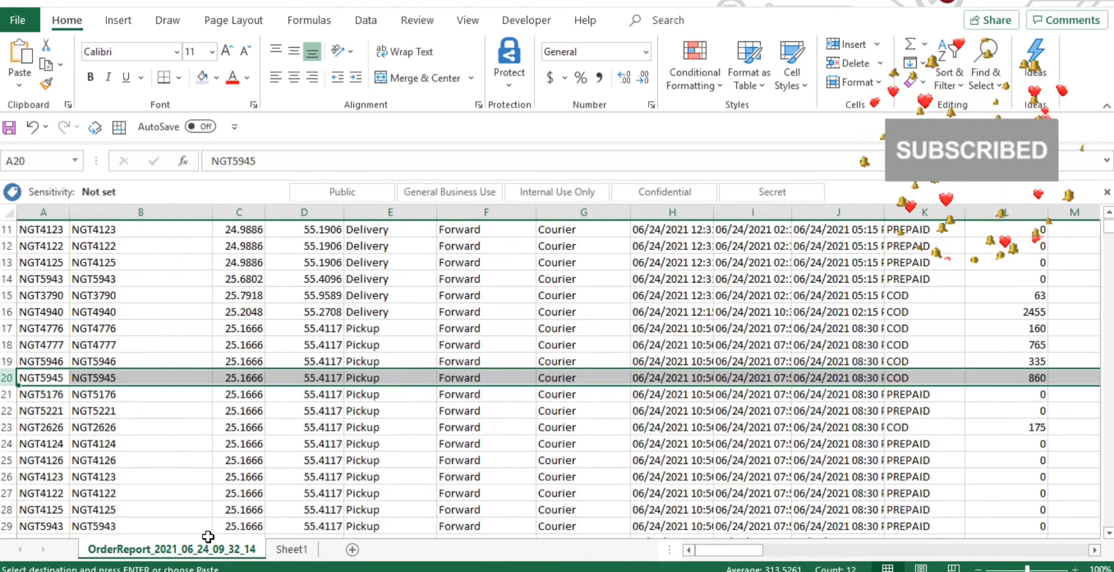
{"action": "left_click", "coordinate": [158, 314]}
{"action": "key", "text": "ctrl+f"}
{"action": "key", "text": "ctrl+v"}
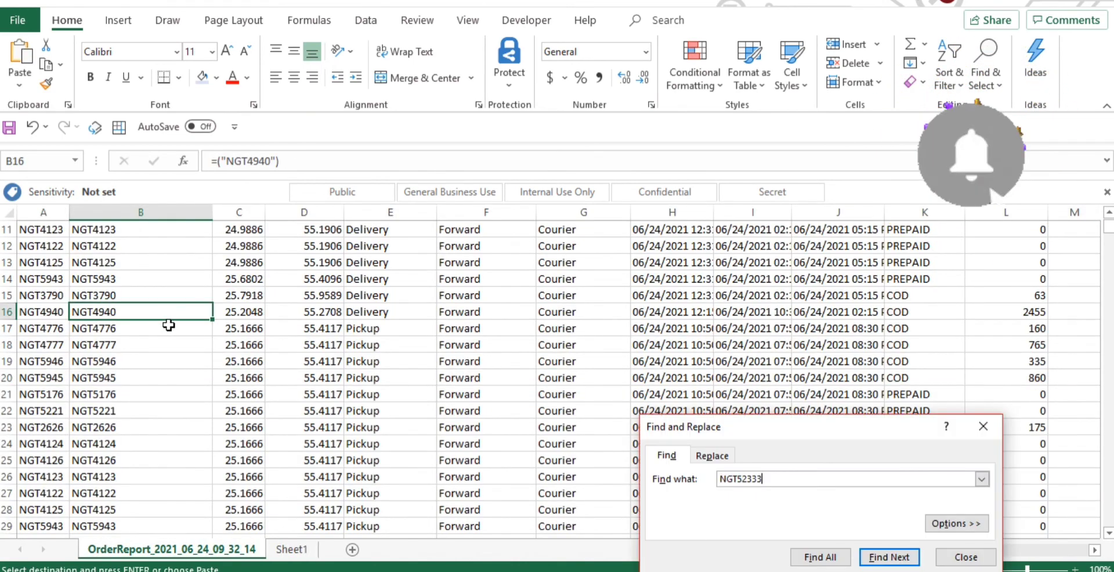
{"action": "key", "text": "Return"}
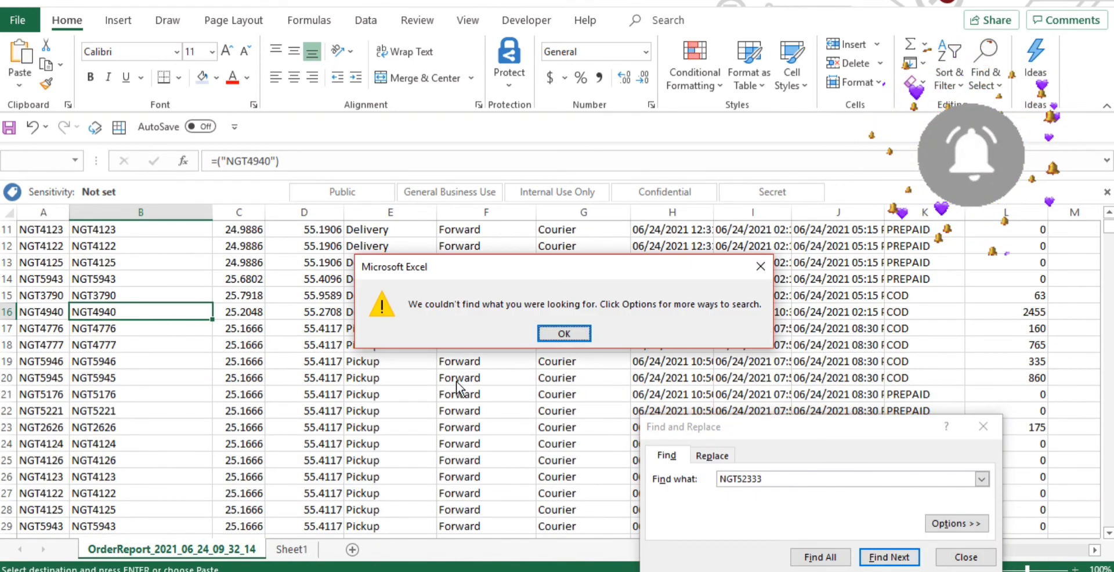
{"action": "left_click", "coordinate": [760, 266]}
{"action": "left_click", "coordinate": [983, 428]}
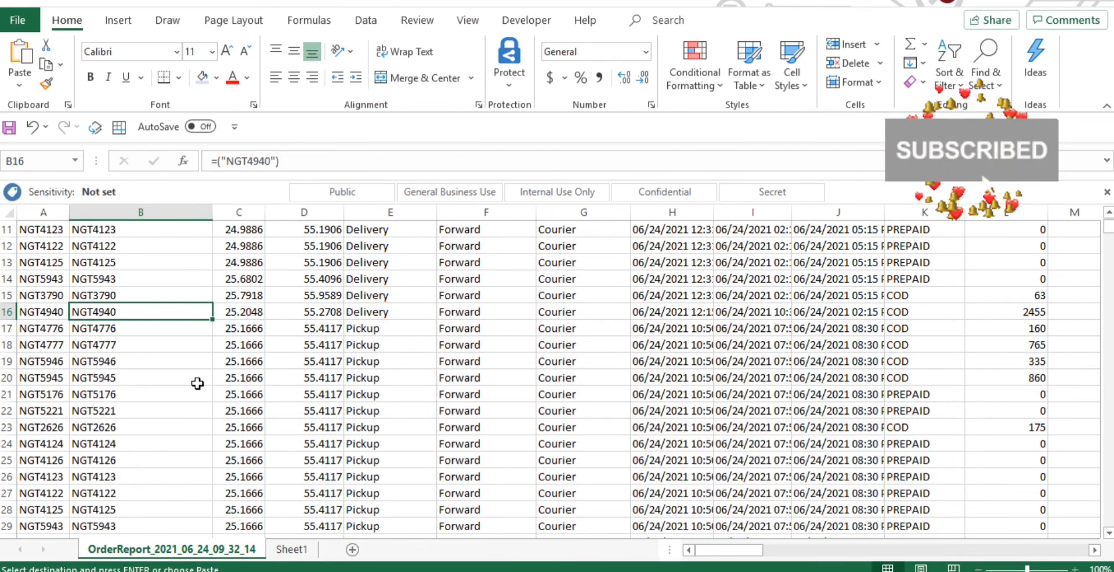
{"action": "scroll", "coordinate": [197, 382], "scroll_direction": "up", "scroll_amount": 3}
{"action": "left_click", "coordinate": [292, 549]}
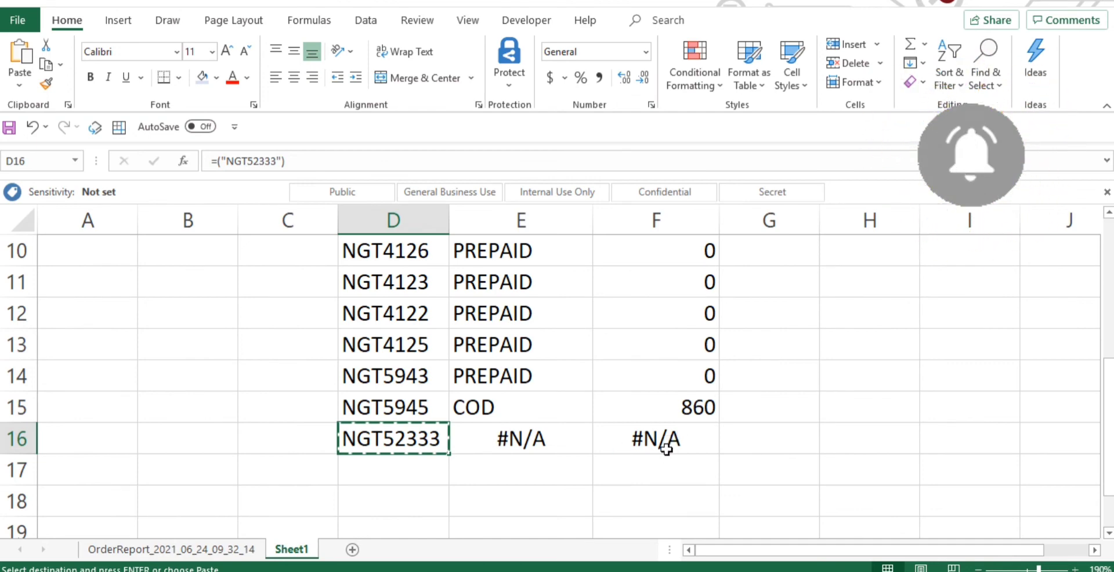
{"action": "scroll", "coordinate": [641, 458], "scroll_direction": "up", "scroll_amount": 3}
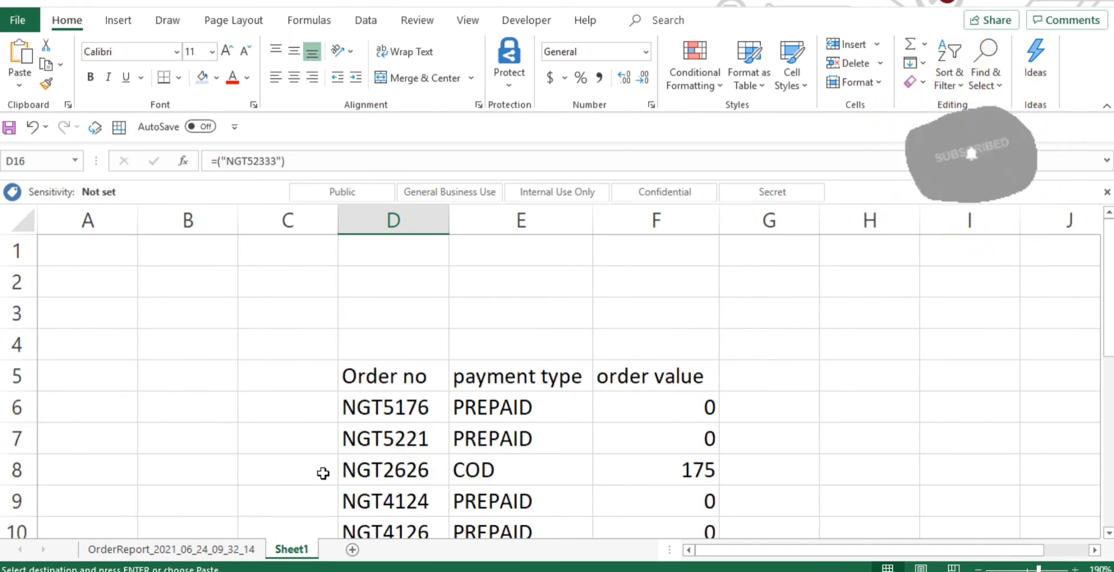
{"action": "left_click", "coordinate": [209, 551]}
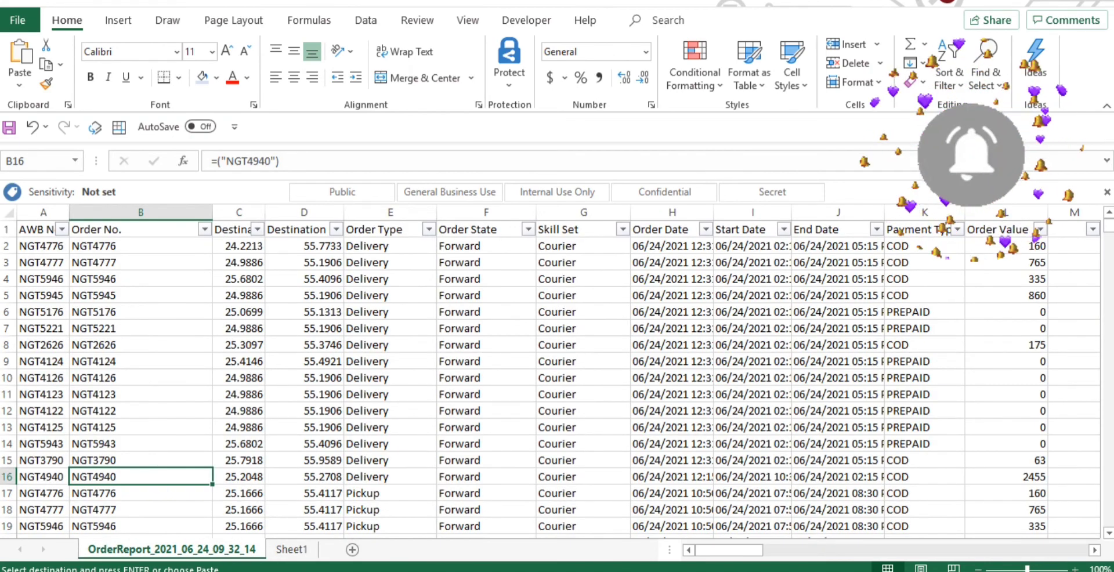
{"action": "left_click", "coordinate": [291, 550]}
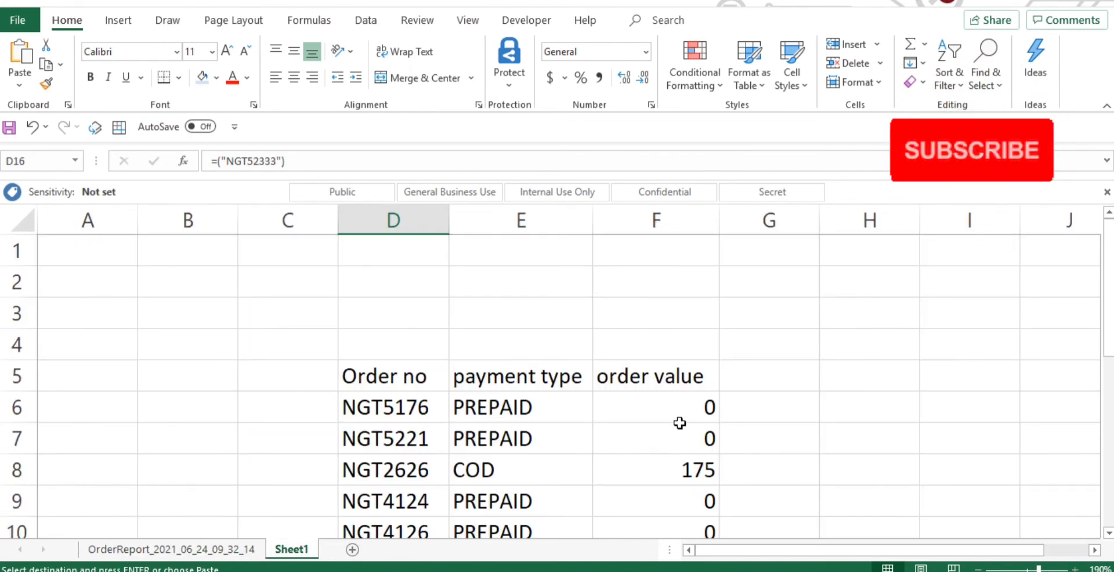
{"action": "scroll", "coordinate": [677, 431], "scroll_direction": "down", "scroll_amount": 3}
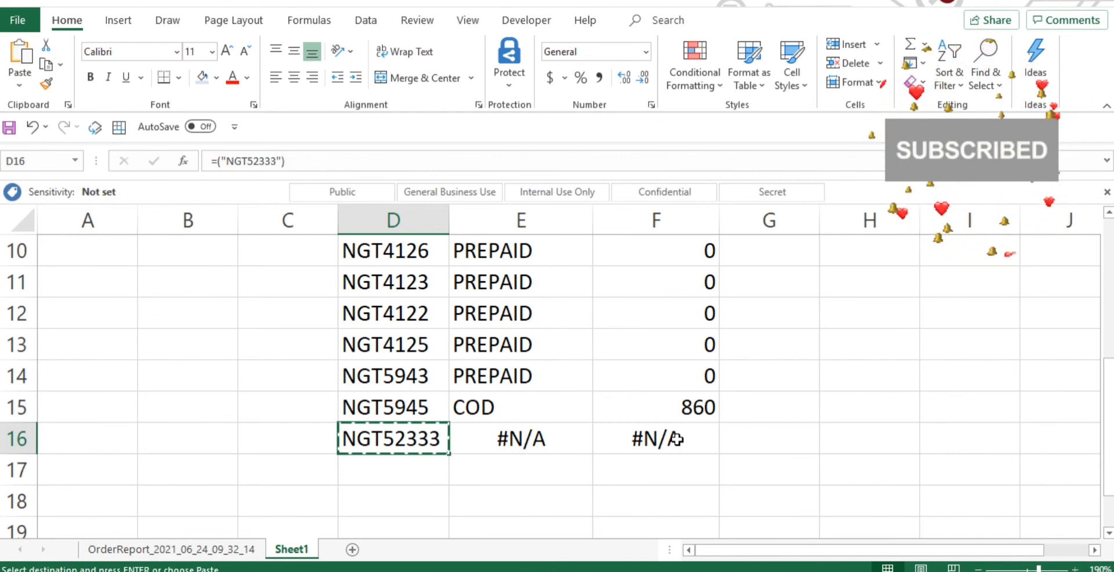